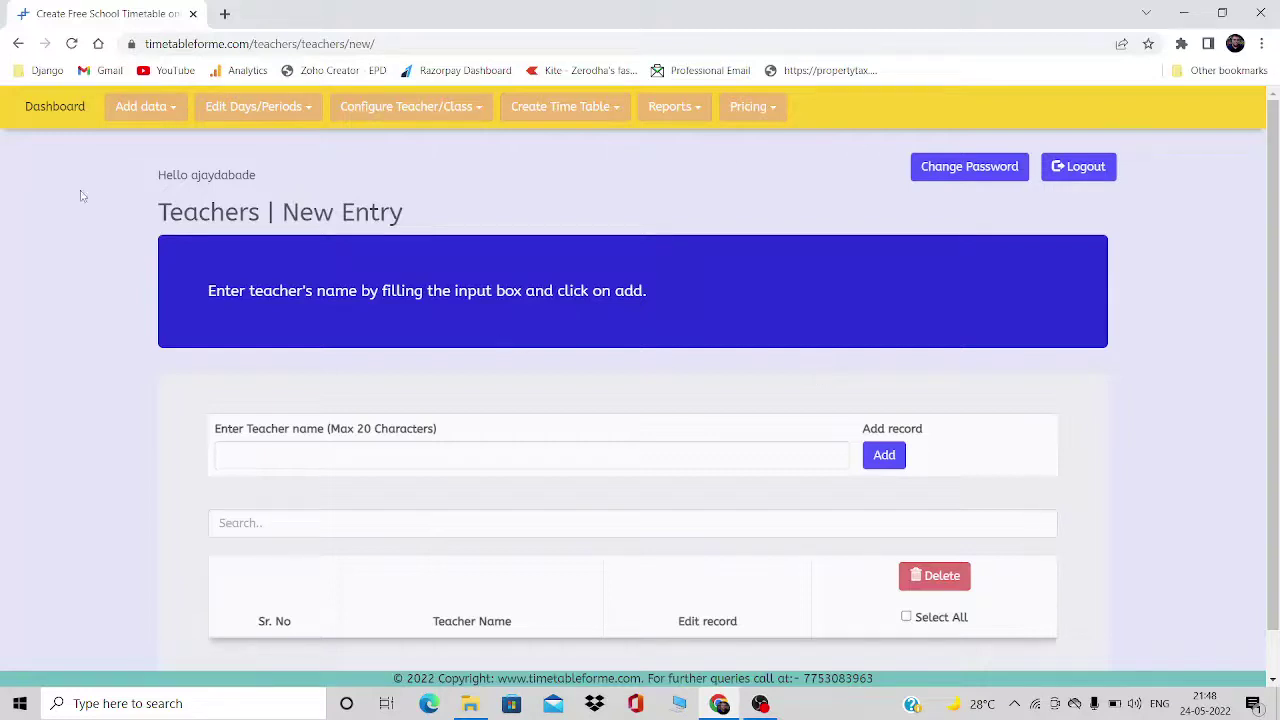
Return to the Dashboard from the empty teacher entry page
left_click(69, 112)
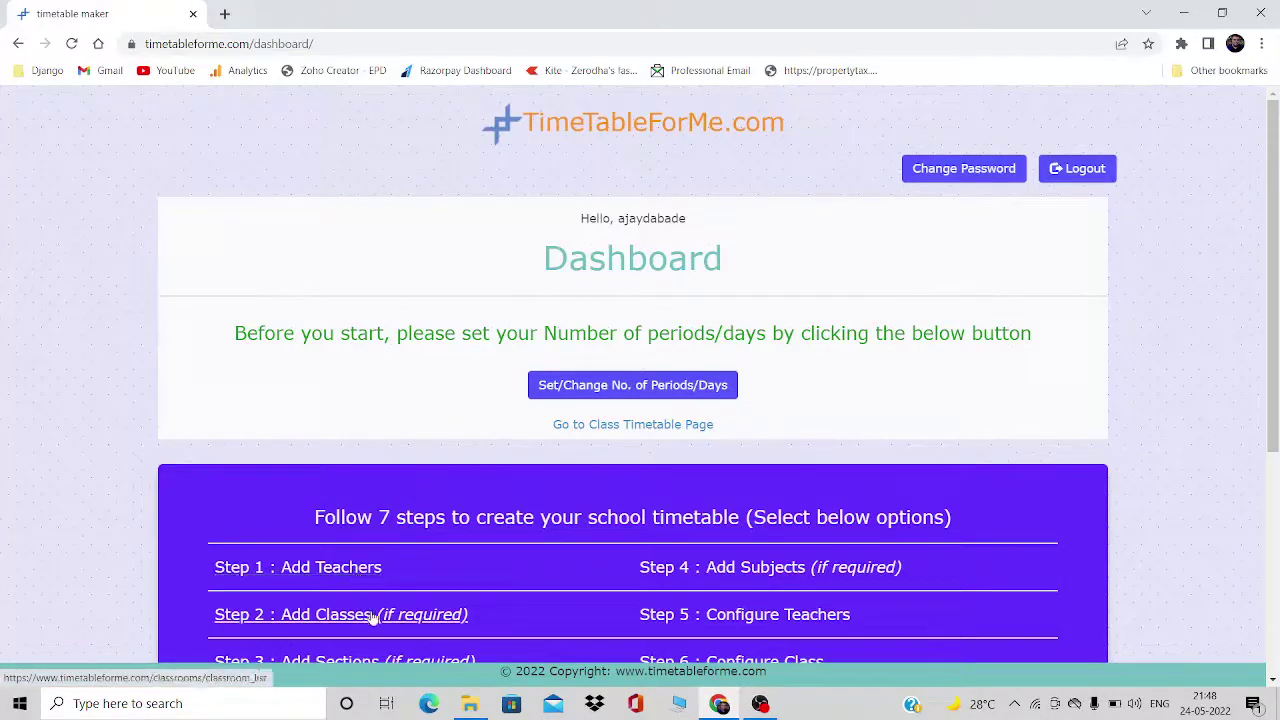
Scroll to 'Step 1 : Add Teachers' and open the teacher entry page
left_click_drag(1274, 300, 1274, 410)
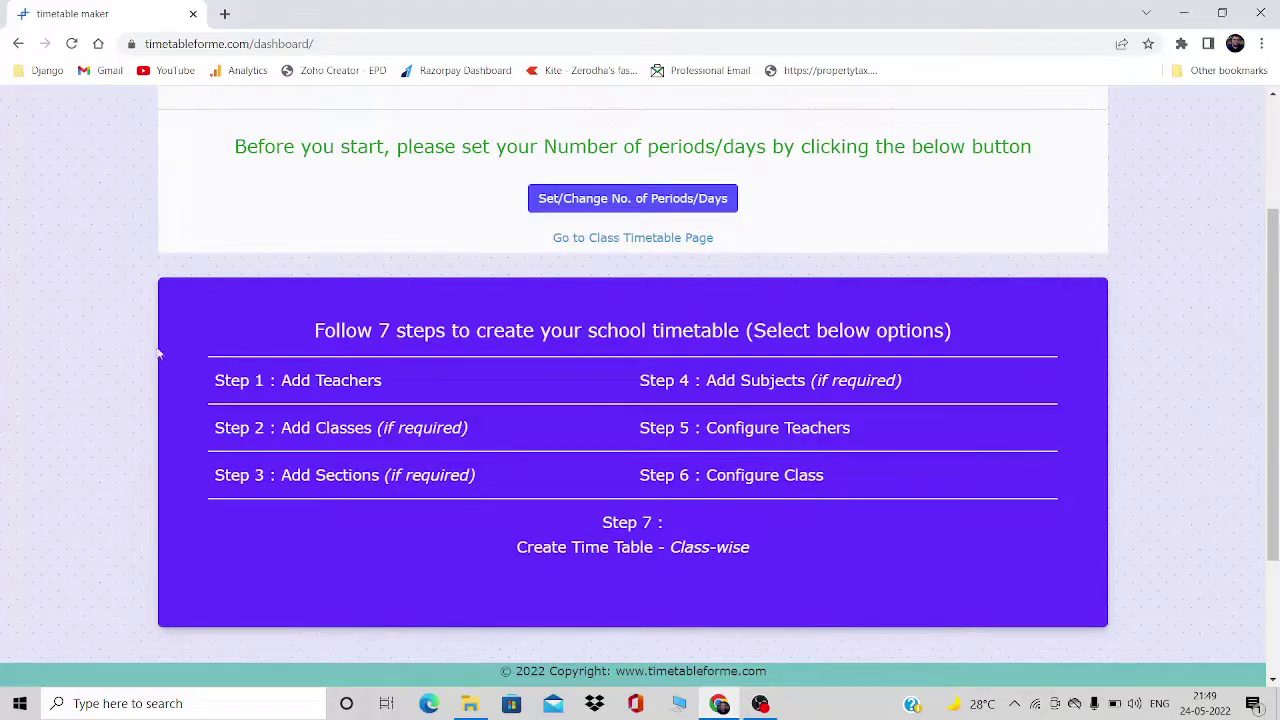
left_click(358, 385)
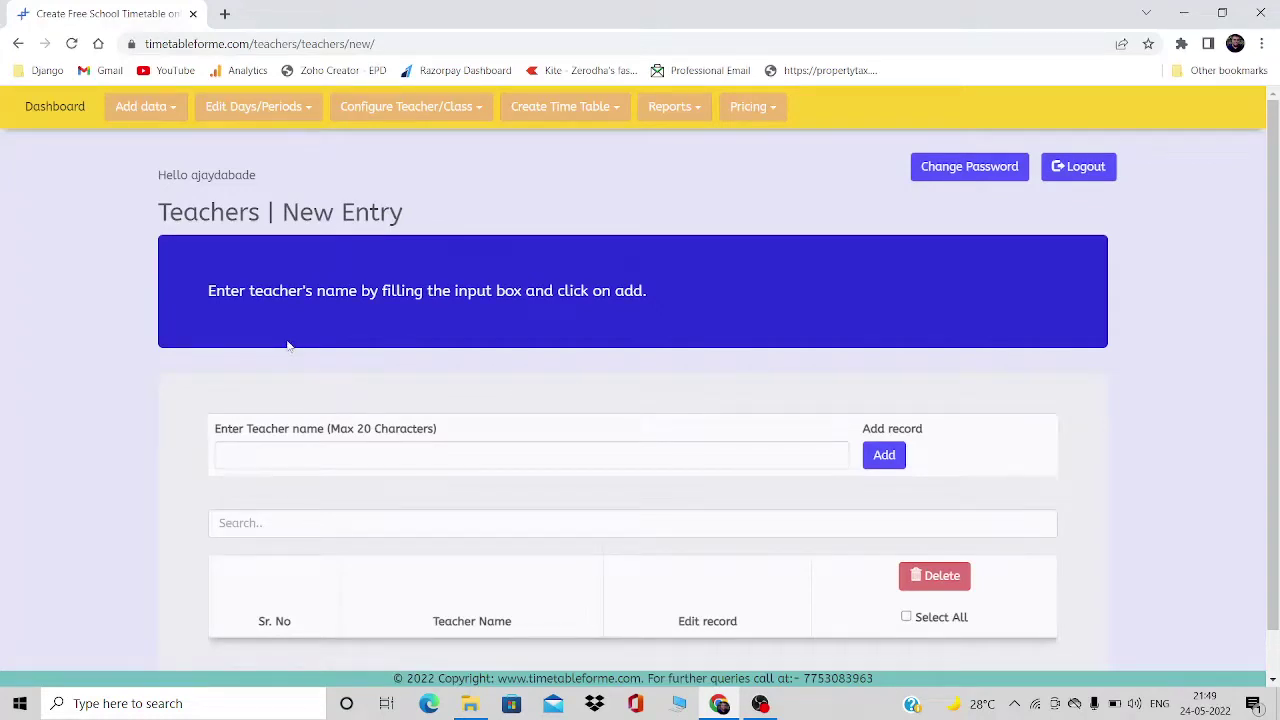
left_click(146, 110)
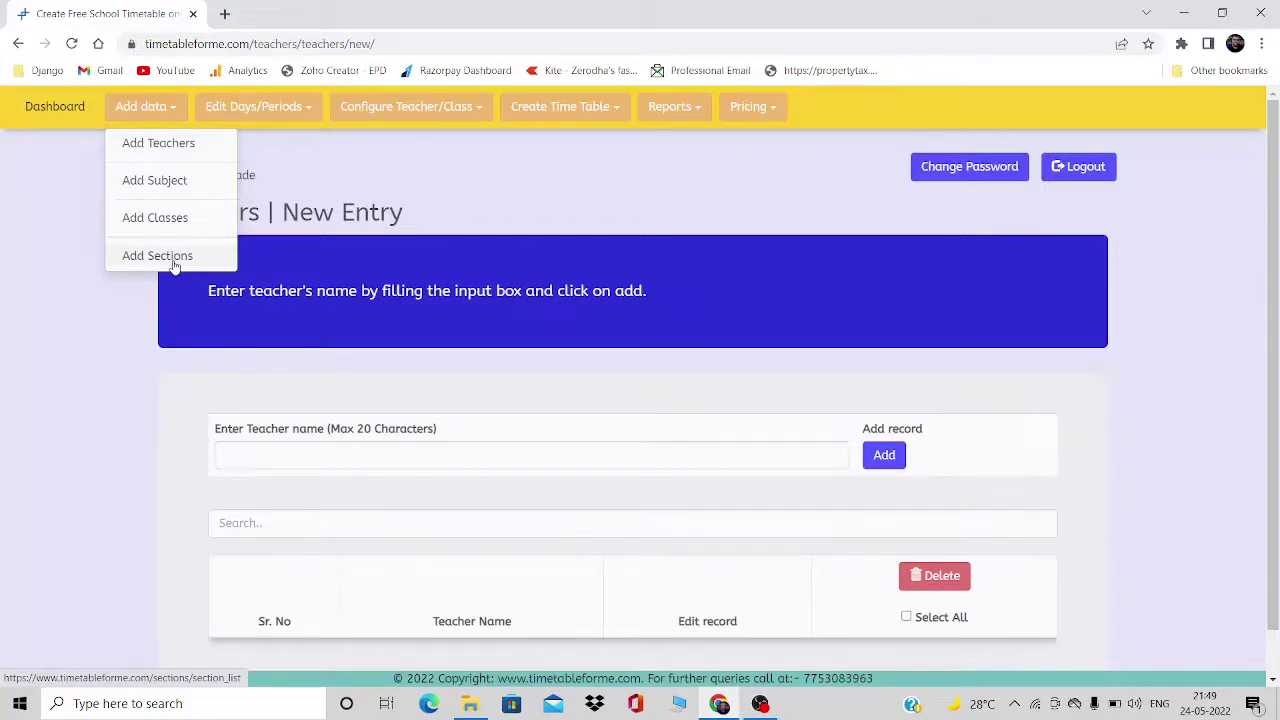
Add the first four teachers by name to the teacher table
left_click(431, 467)
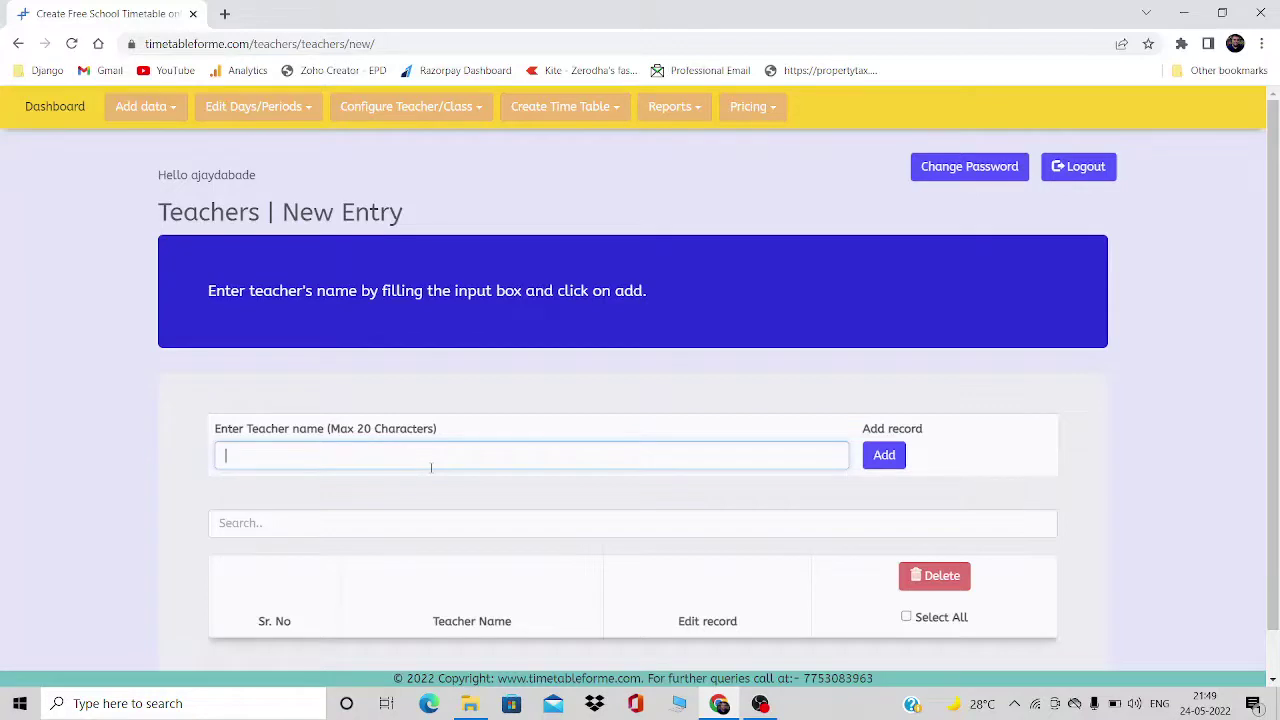
type("Ajay")
left_click(886, 457)
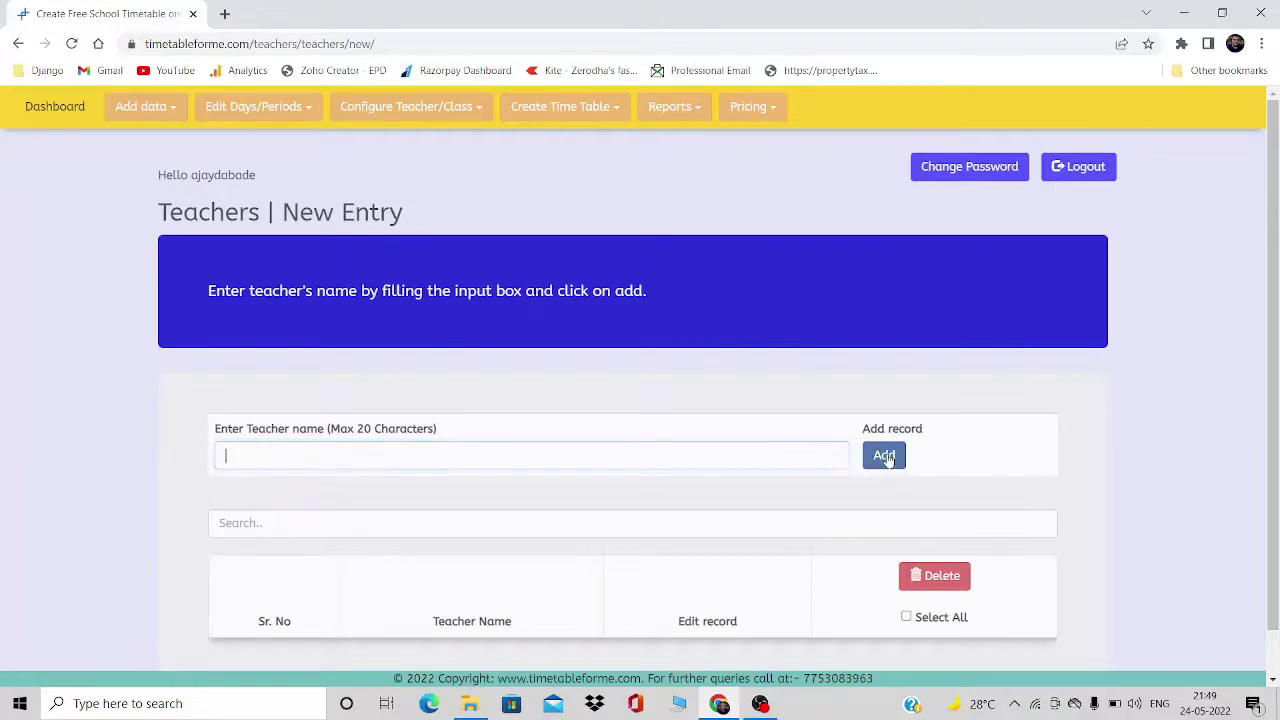
scroll(1276, 433, "down", 1)
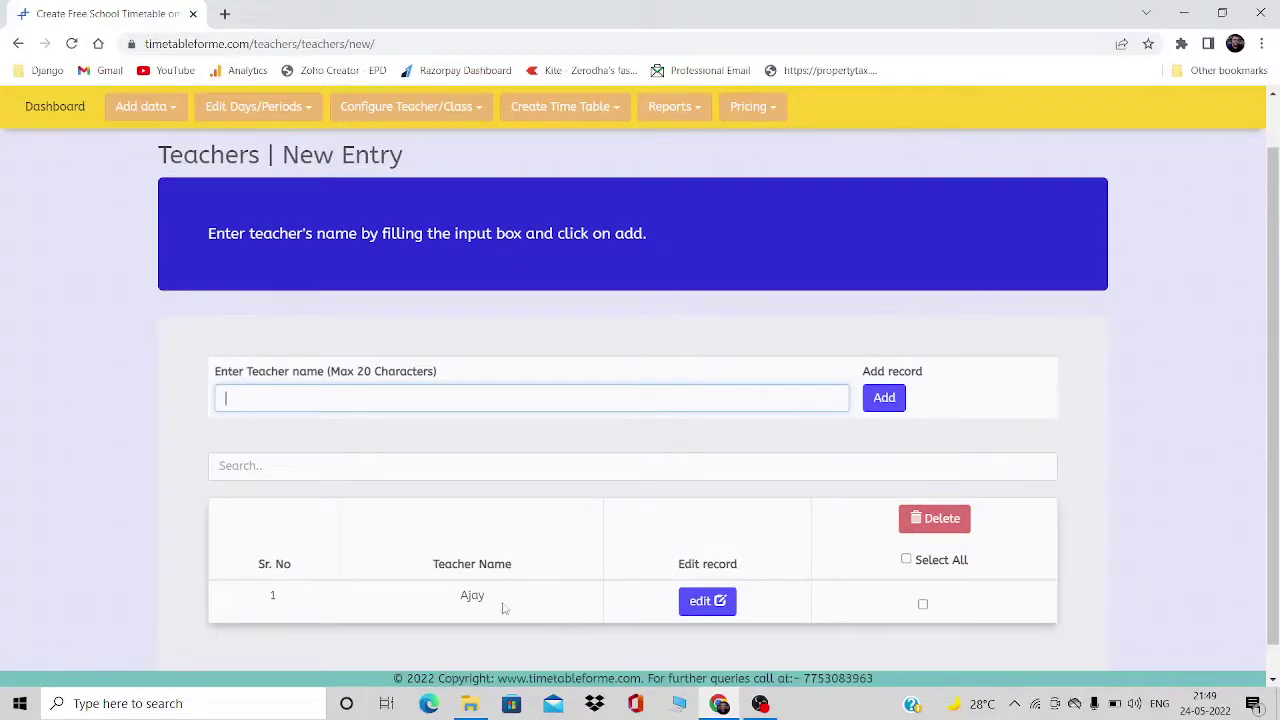
left_click(323, 394)
type("Vijay")
left_click(887, 403)
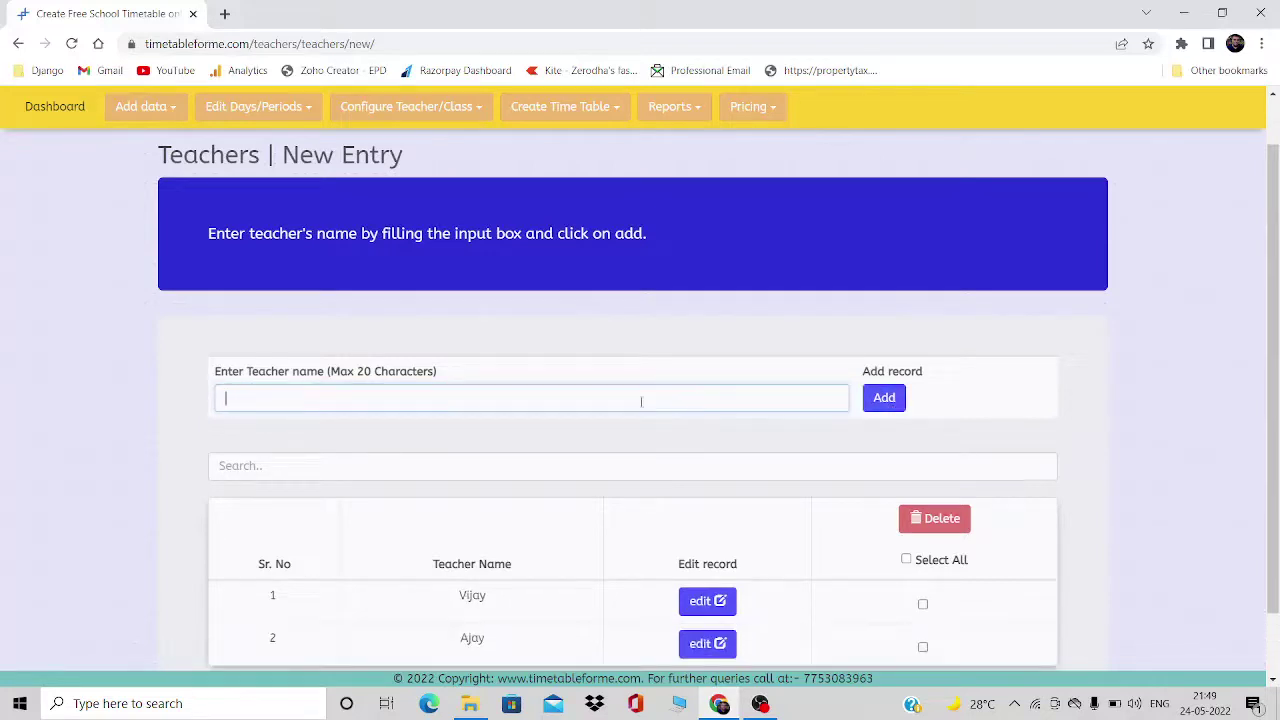
type("Nitin")
left_click(885, 398)
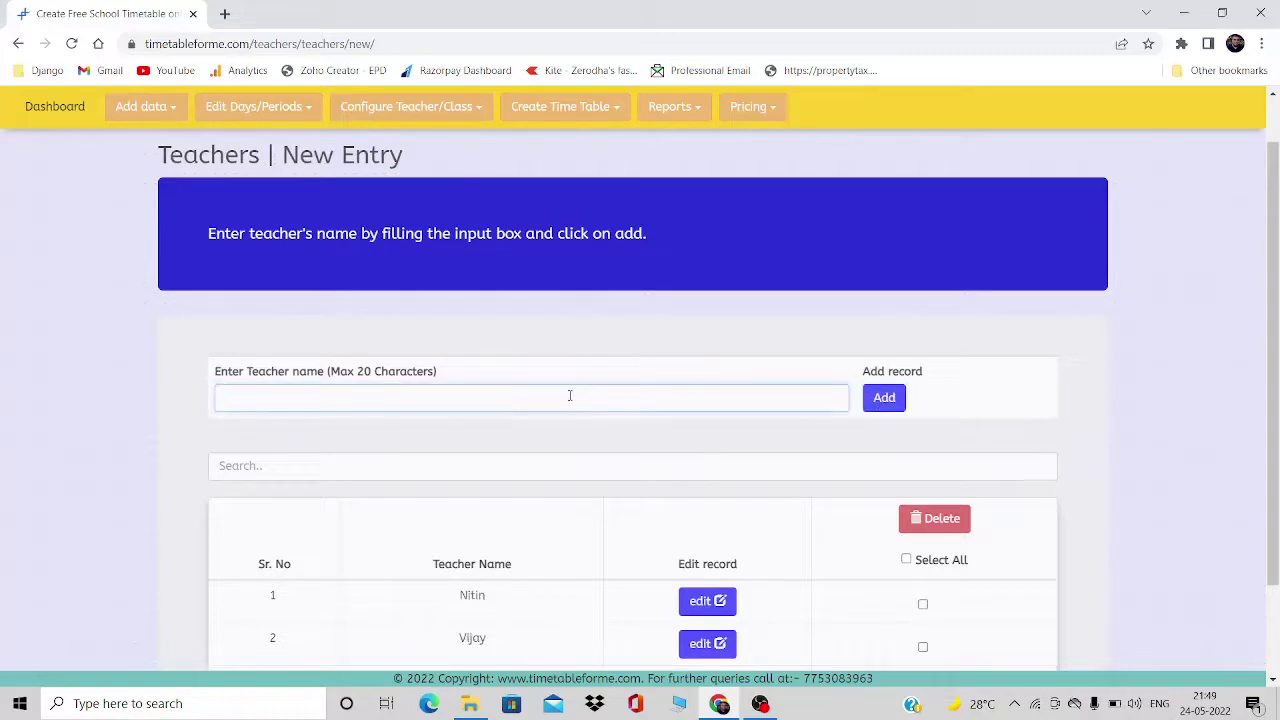
type("Abhay")
left_click(876, 406)
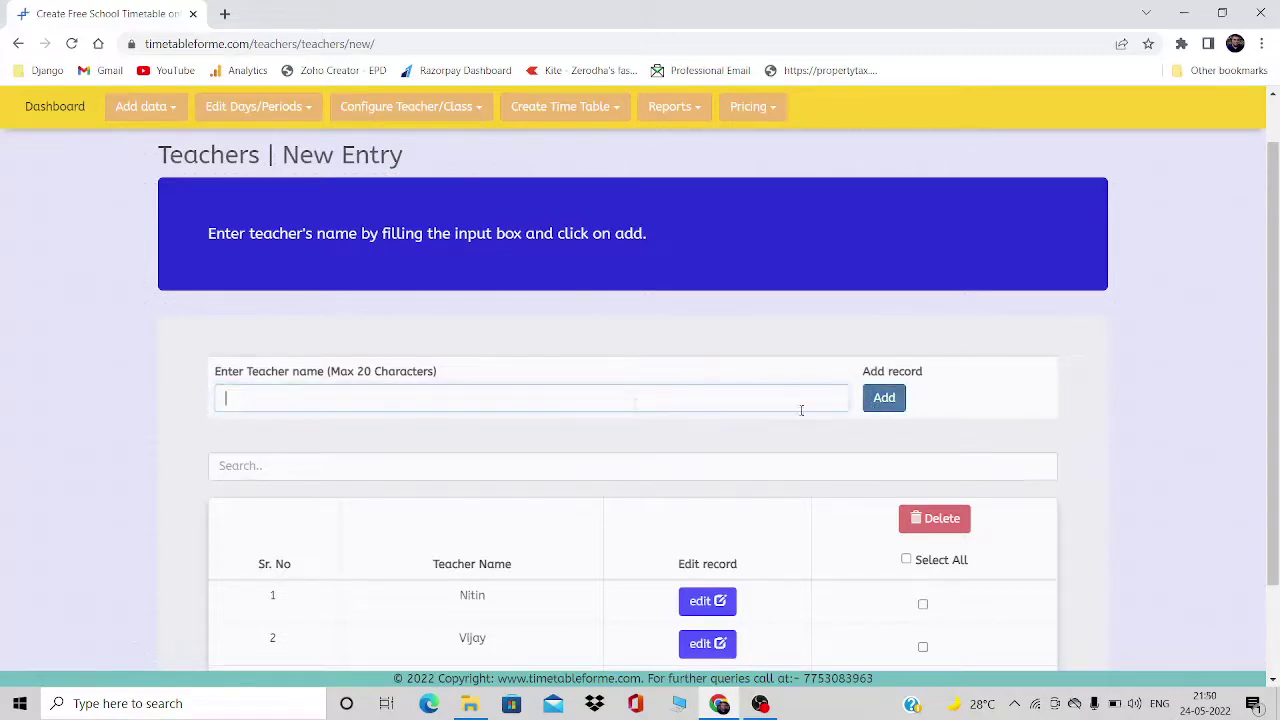
Add three more teachers so the table lists seven rows
type("Mukesh")
left_click(884, 400)
scroll(1276, 365, "down", 2)
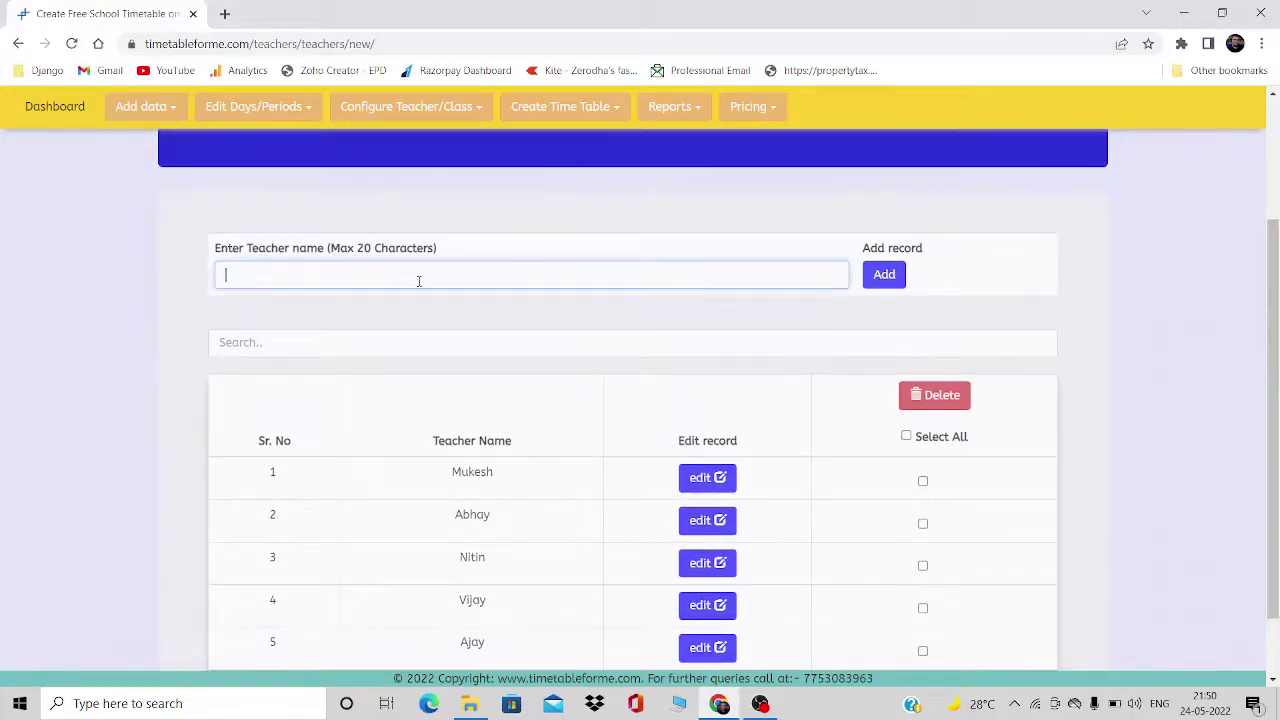
type("Aditya")
left_click(868, 284)
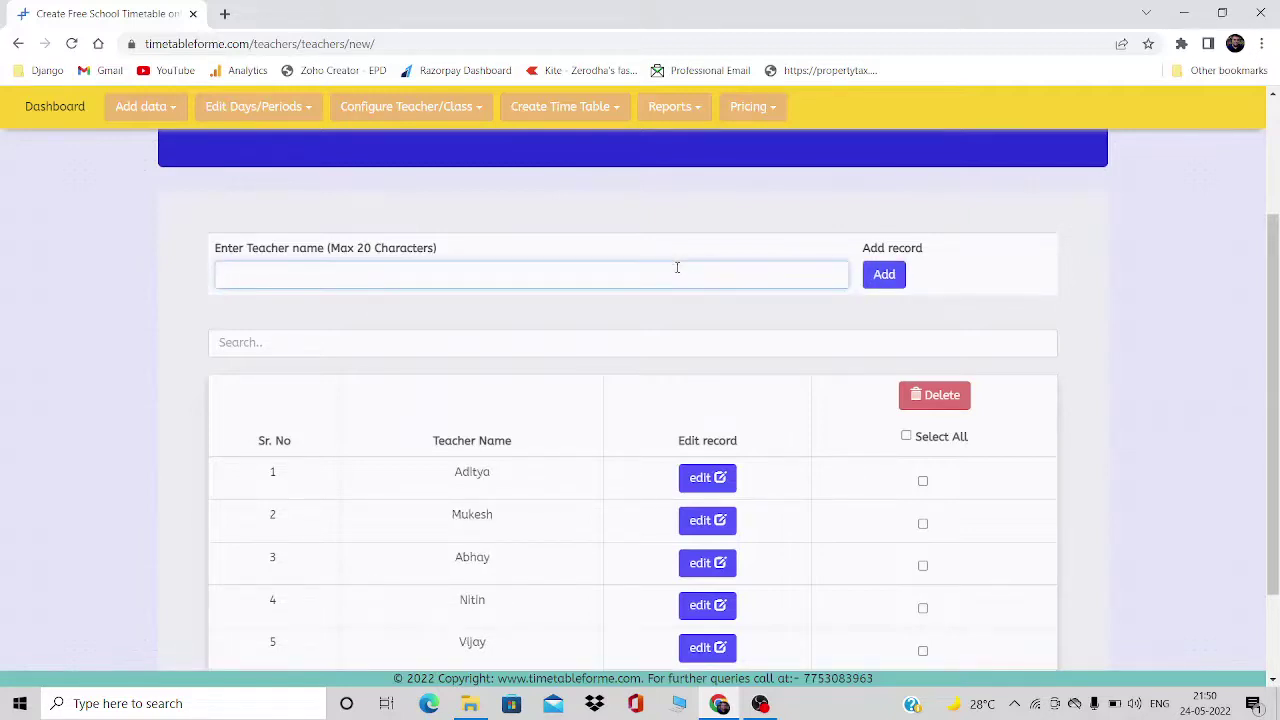
type("Abhishek")
left_click(895, 276)
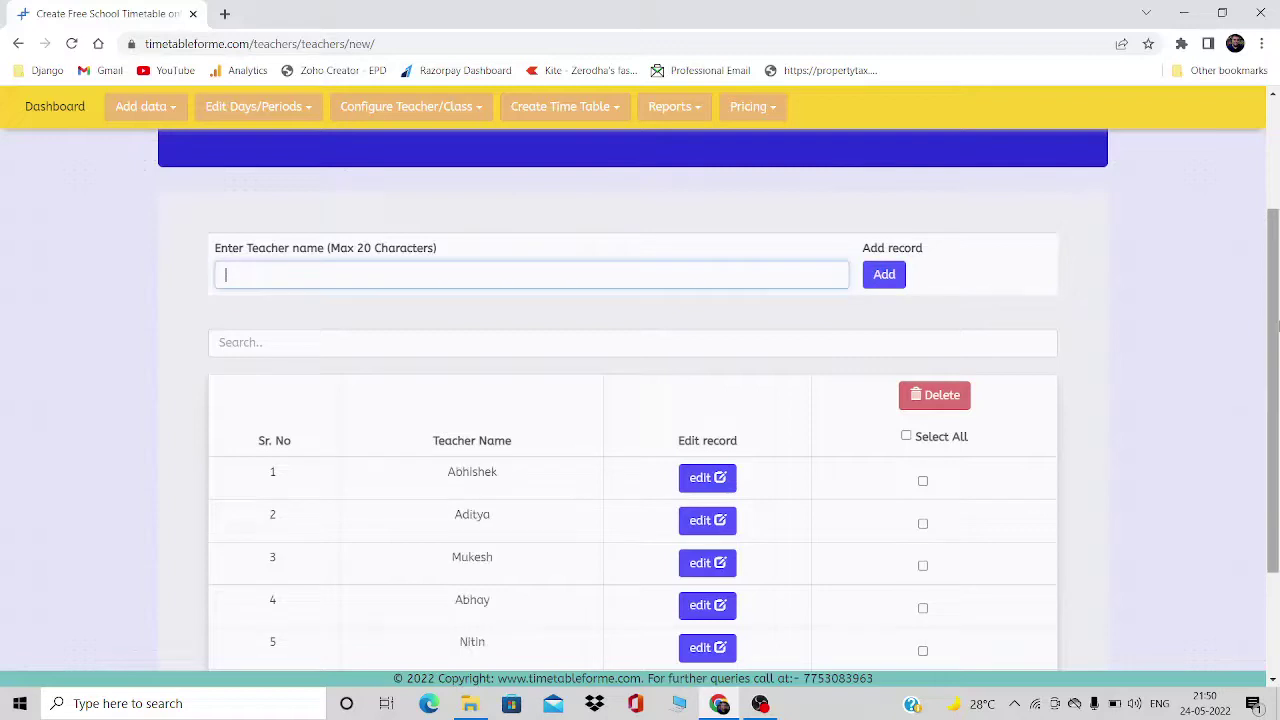
left_click_drag(1277, 325, 1277, 410)
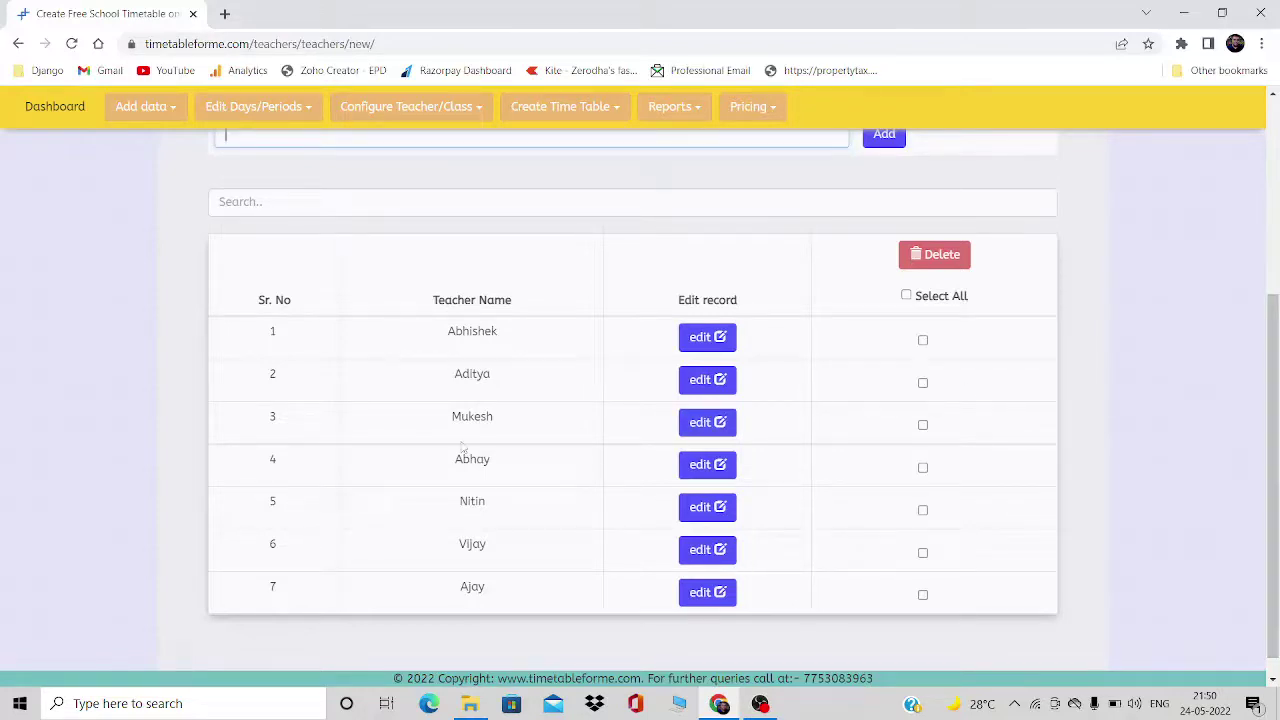
Append '2' to the first teacher's name and submit the edit
left_click(697, 340)
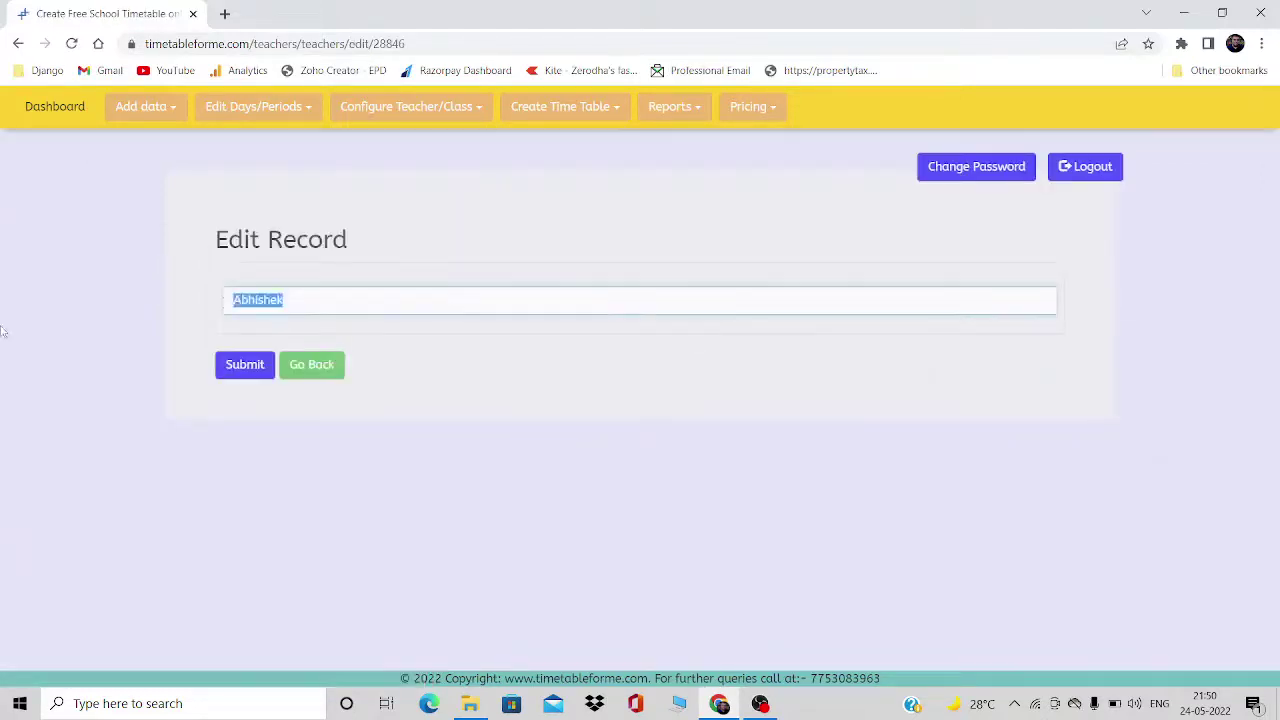
left_click(363, 290)
type("2")
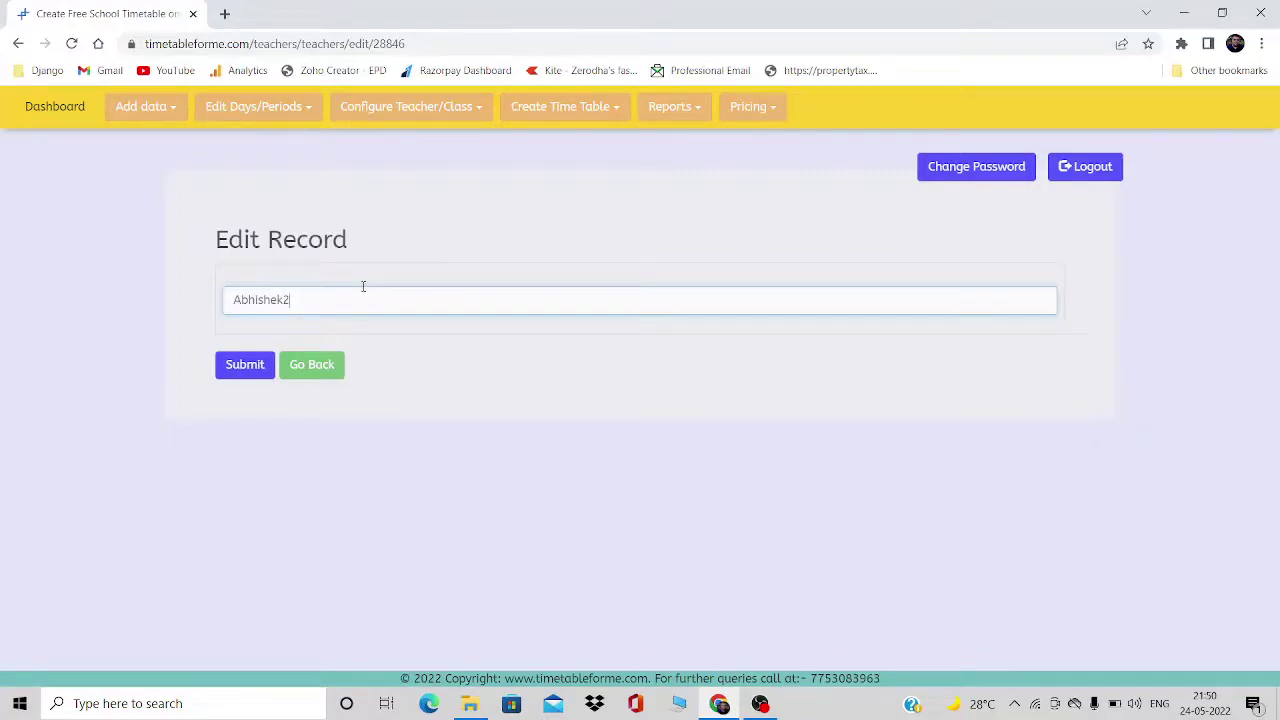
left_click(241, 372)
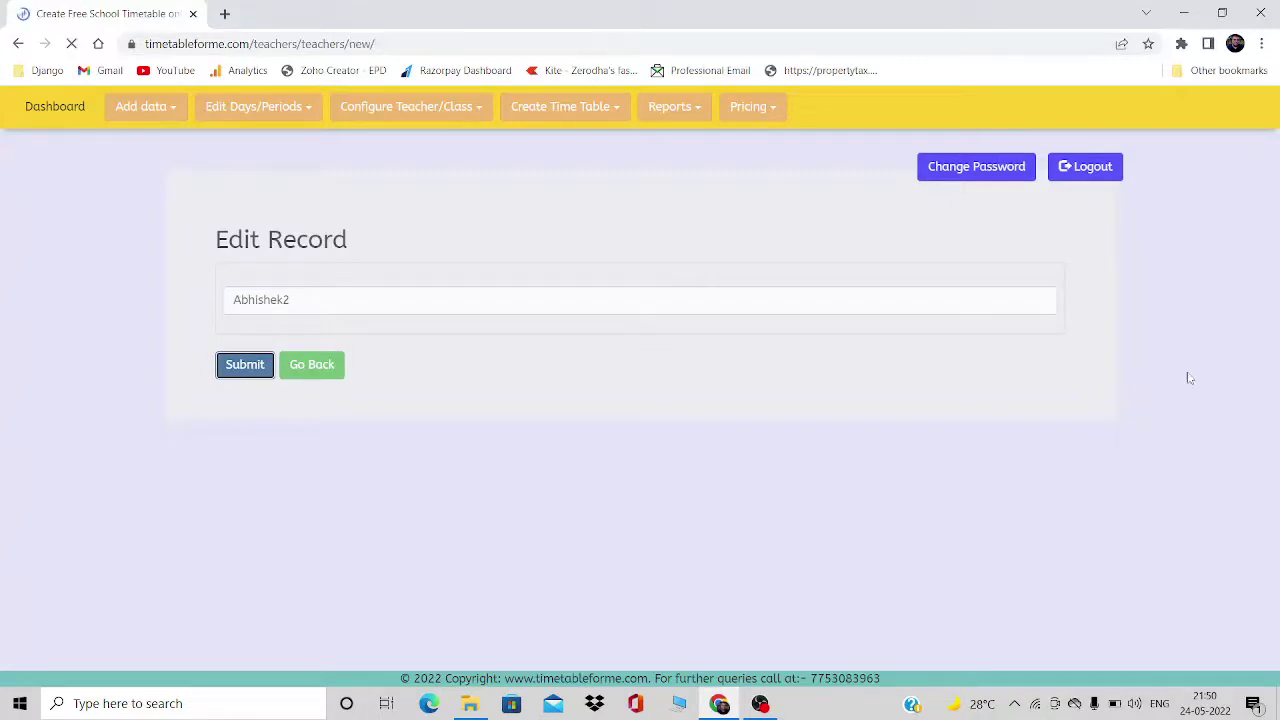
scroll(1277, 327, "down", 3)
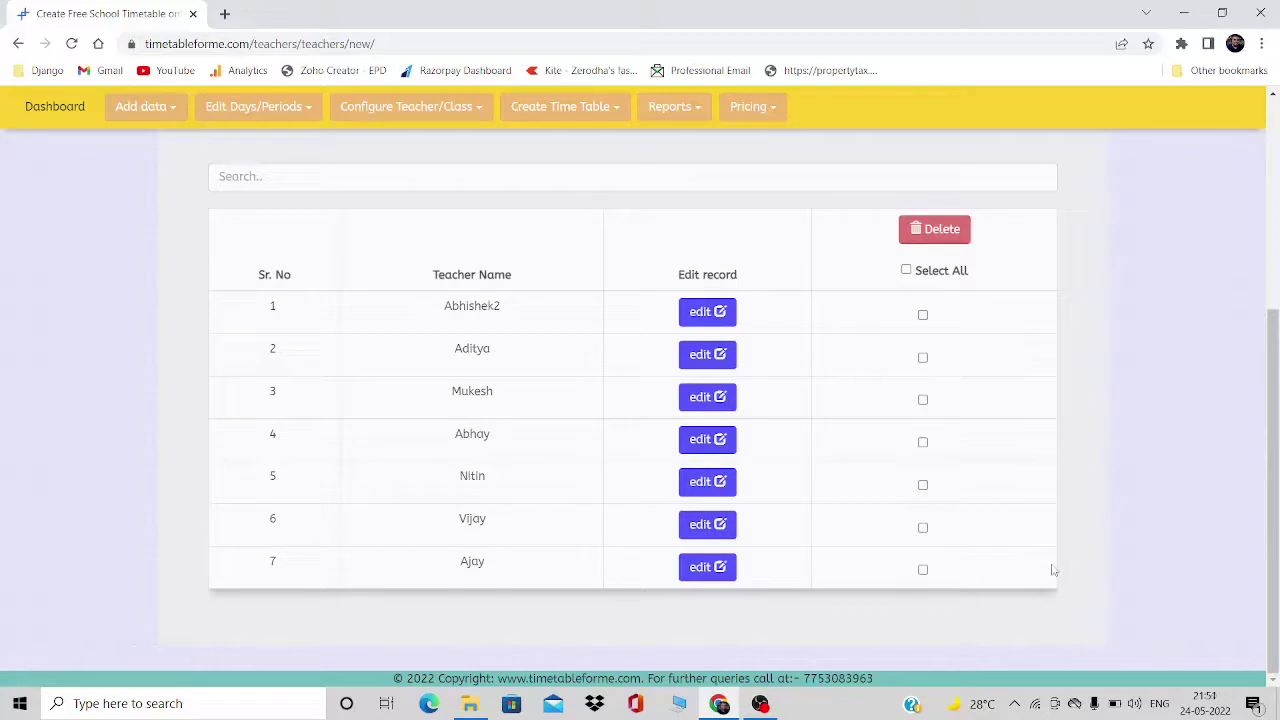
Delete the renamed teacher in row 1, confirming the deletion
left_click(923, 315)
left_click(921, 238)
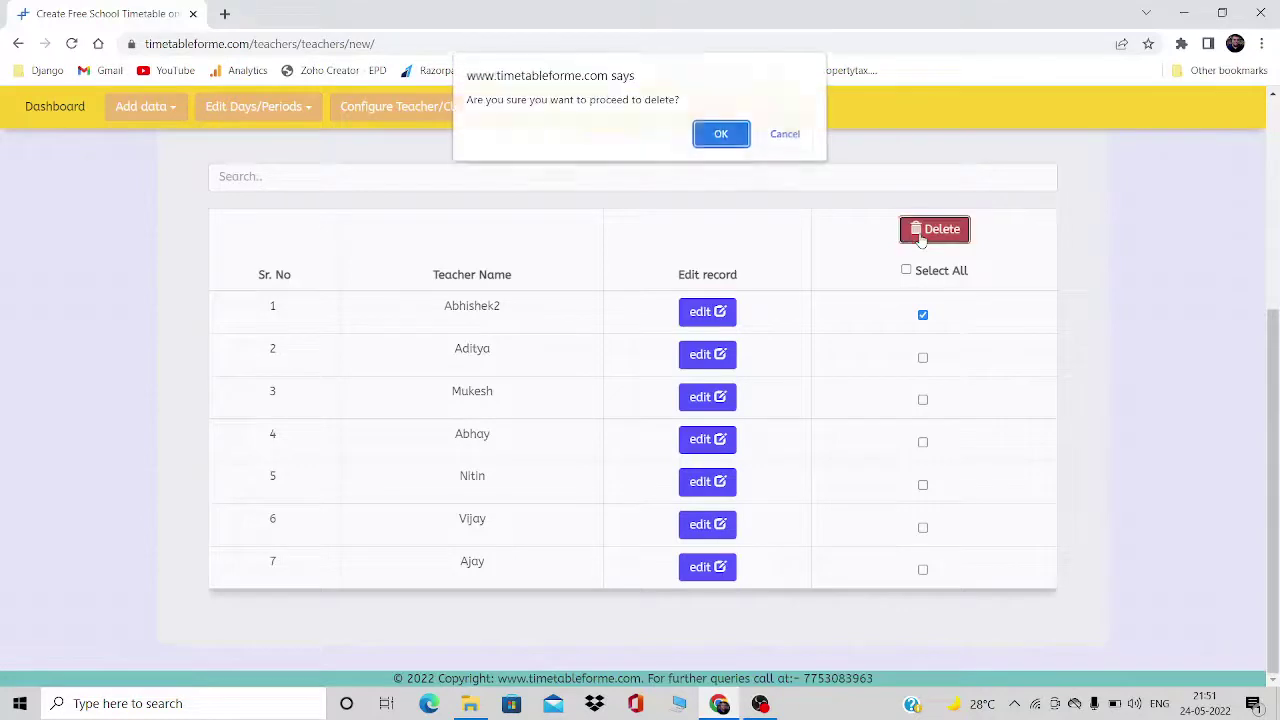
left_click(729, 137)
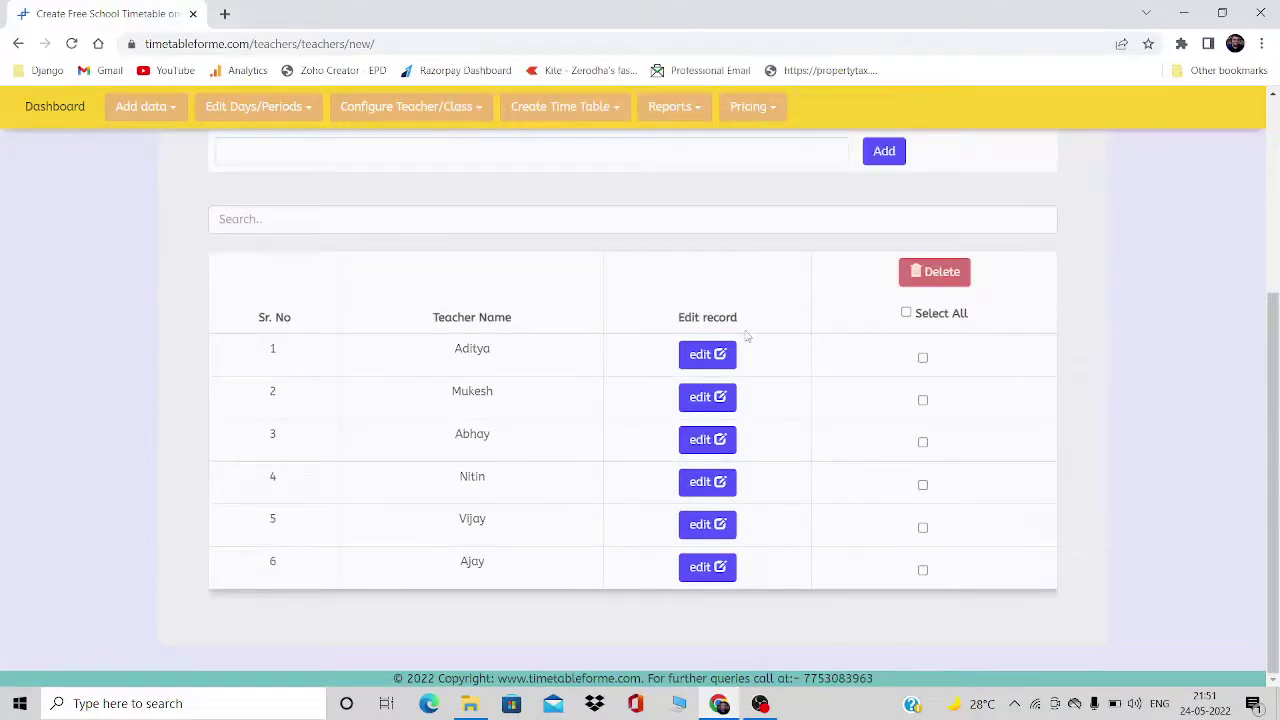
Add the teacher back under the original name
left_click(544, 151)
type("Abhishek")
left_click(884, 152)
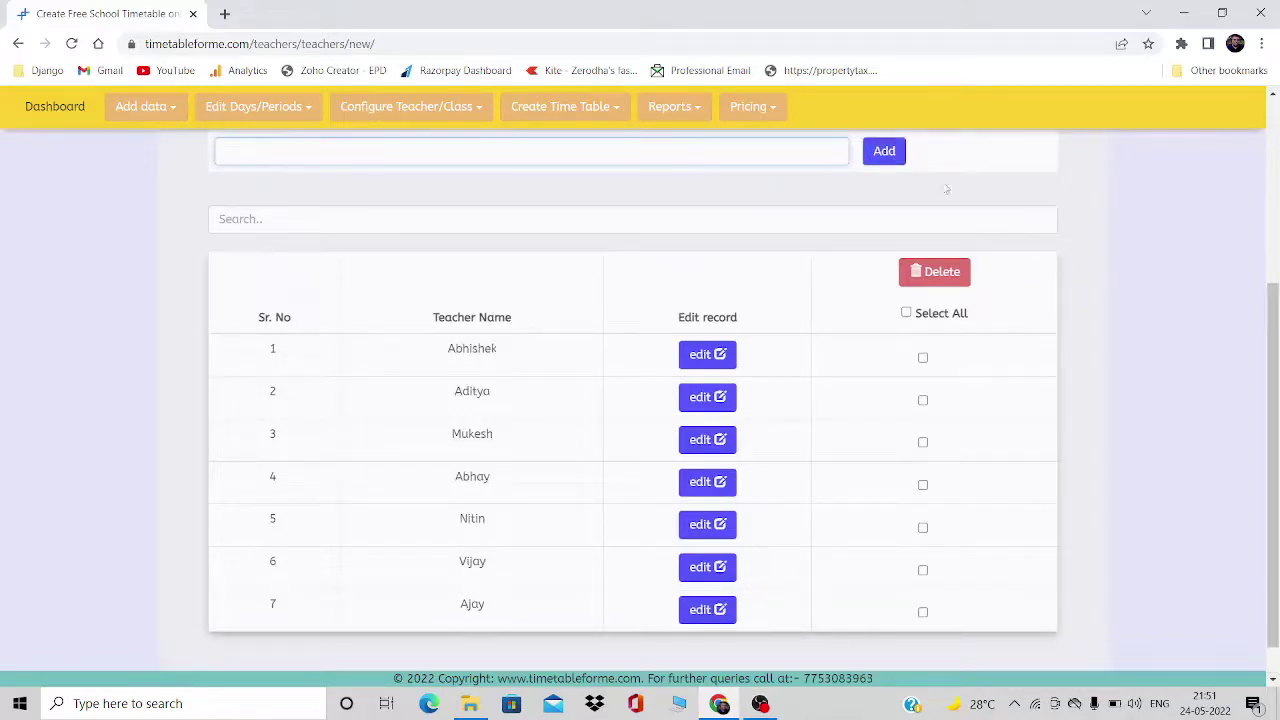
Tick Select All to mark all seven teachers
scroll(1277, 400, "down", 1)
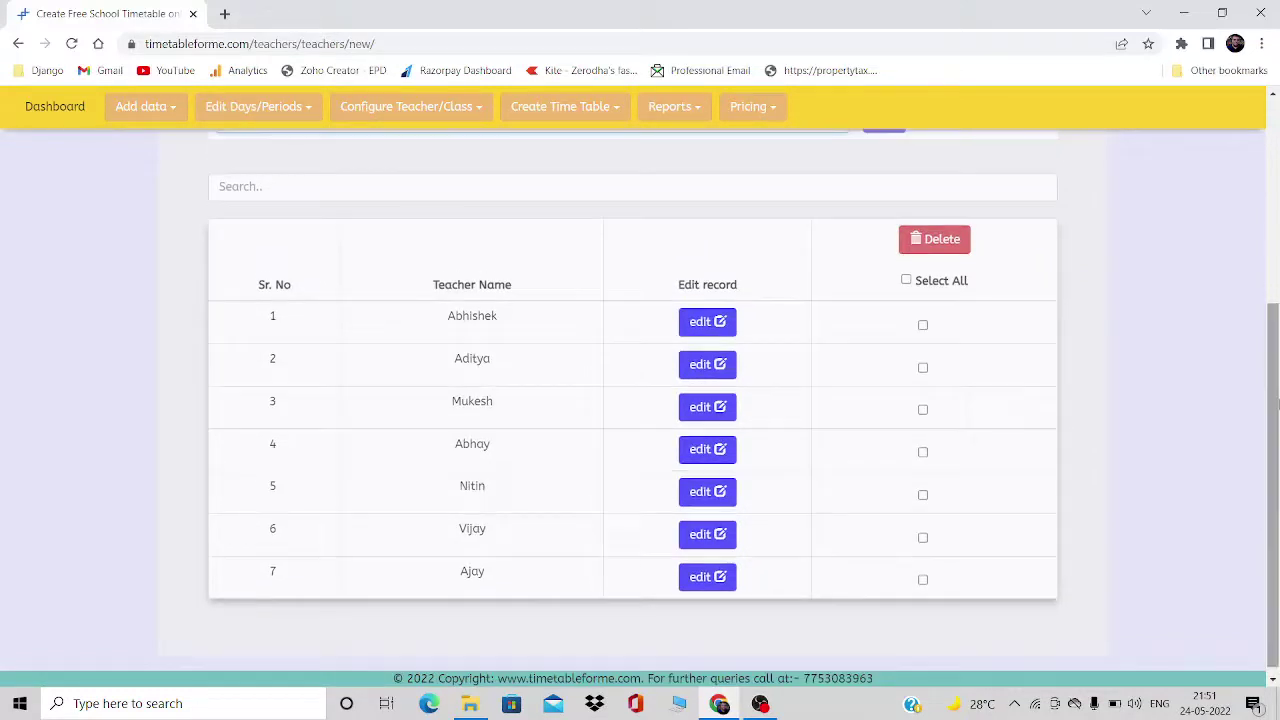
left_click(907, 280)
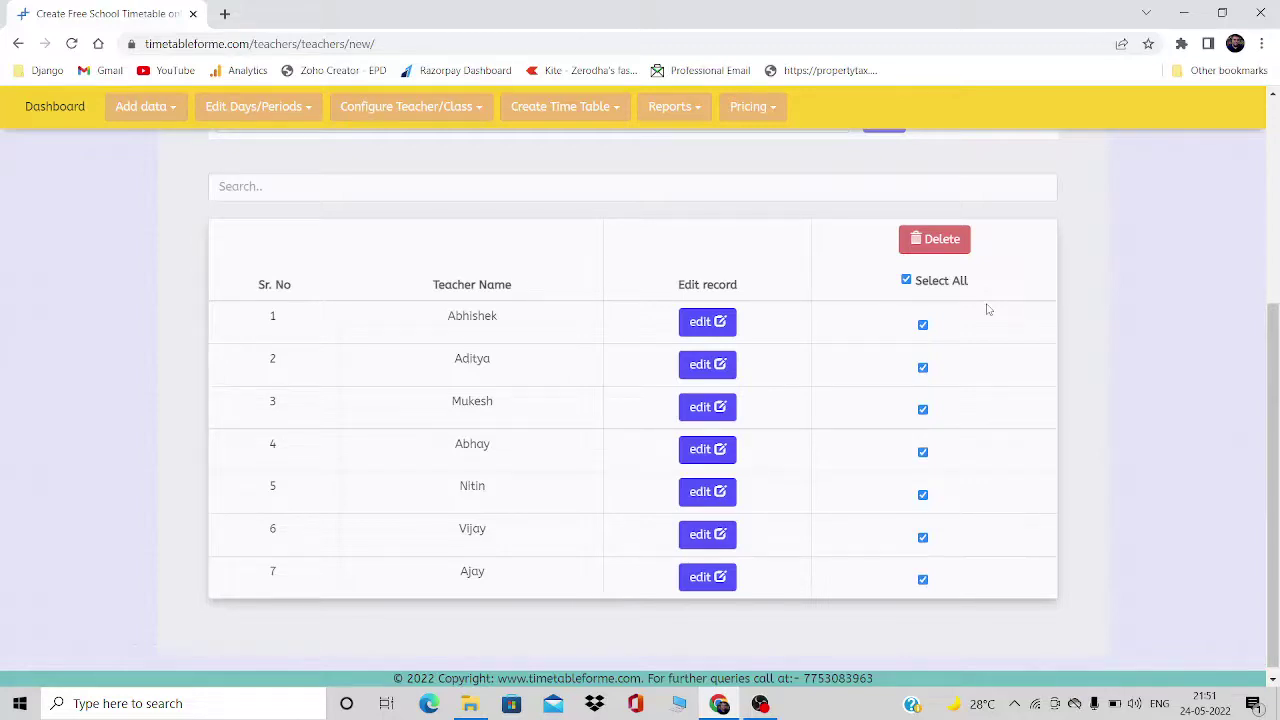
left_click(148, 106)
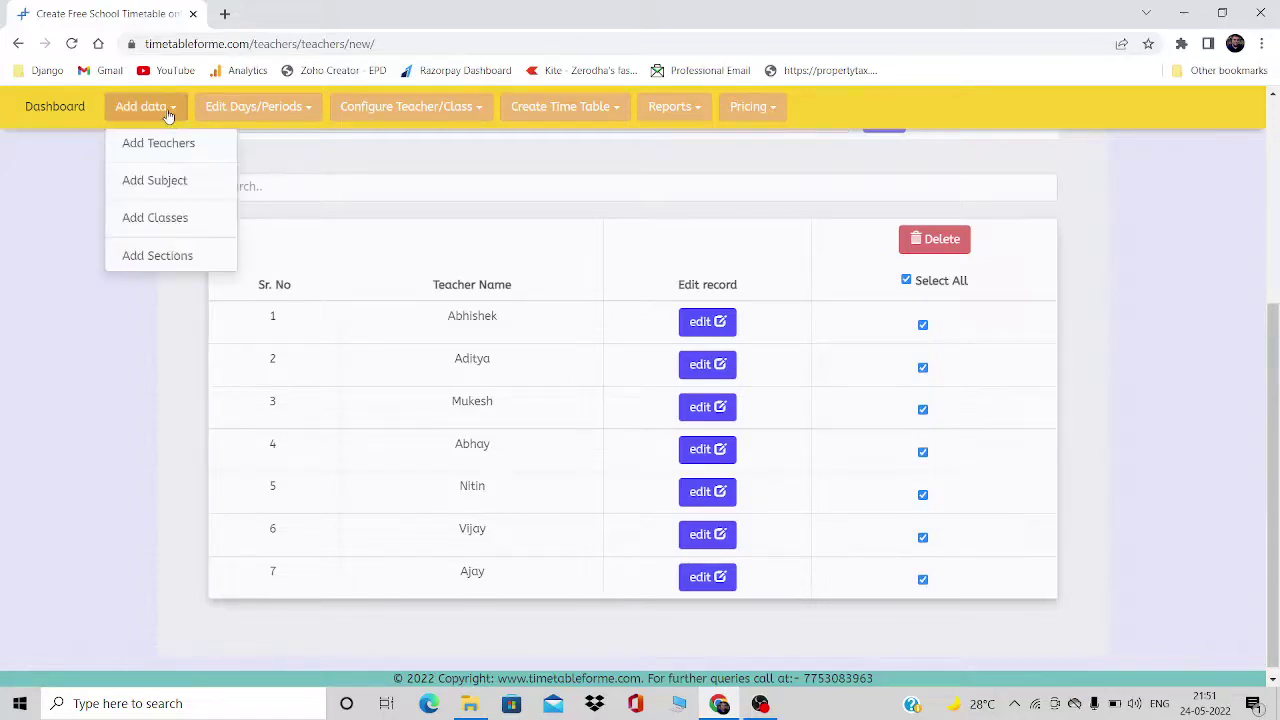
Open the Add Subject page listing QCT, French, GK and Maths
left_click(163, 190)
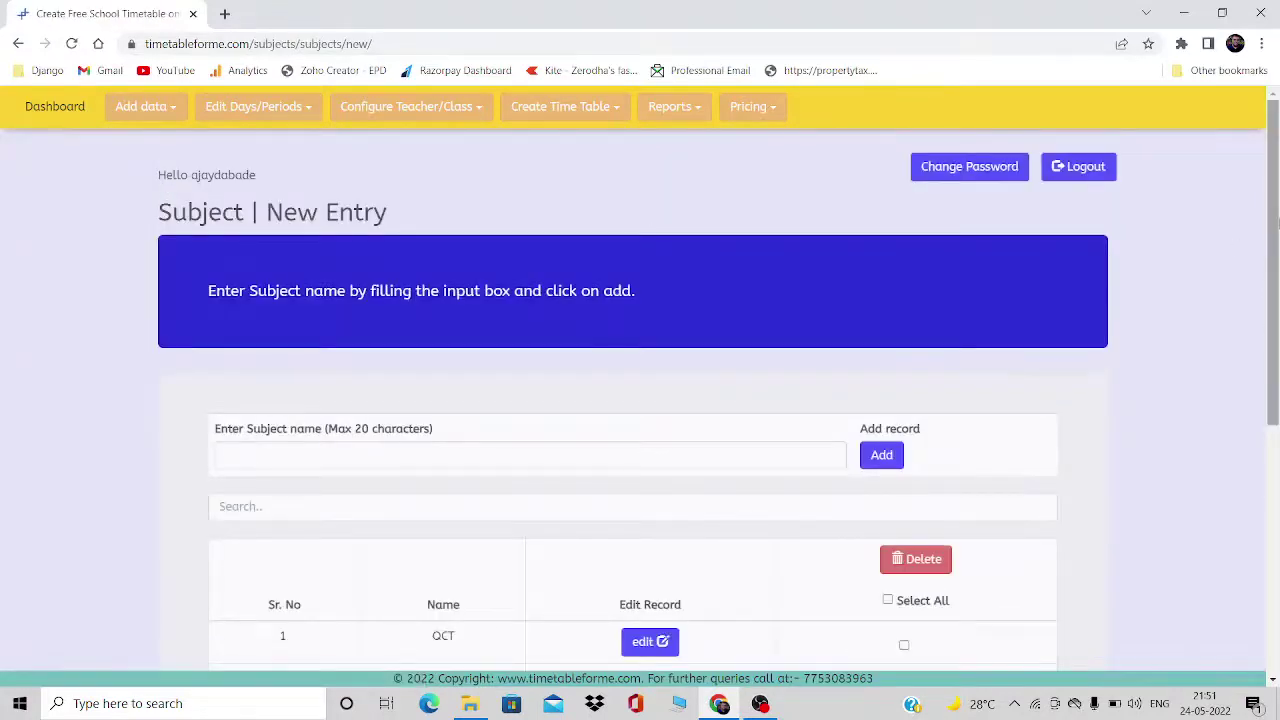
left_click_drag(1277, 224, 1277, 424)
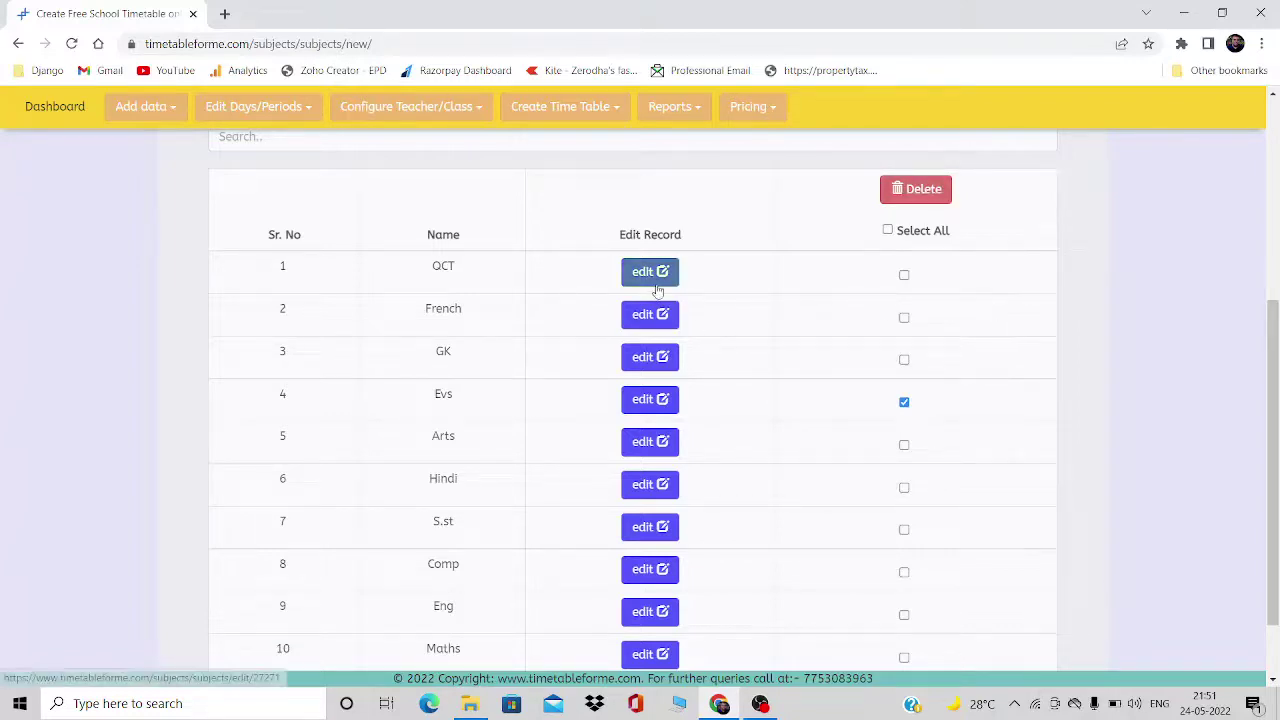
scroll(1264, 380, "up", 2)
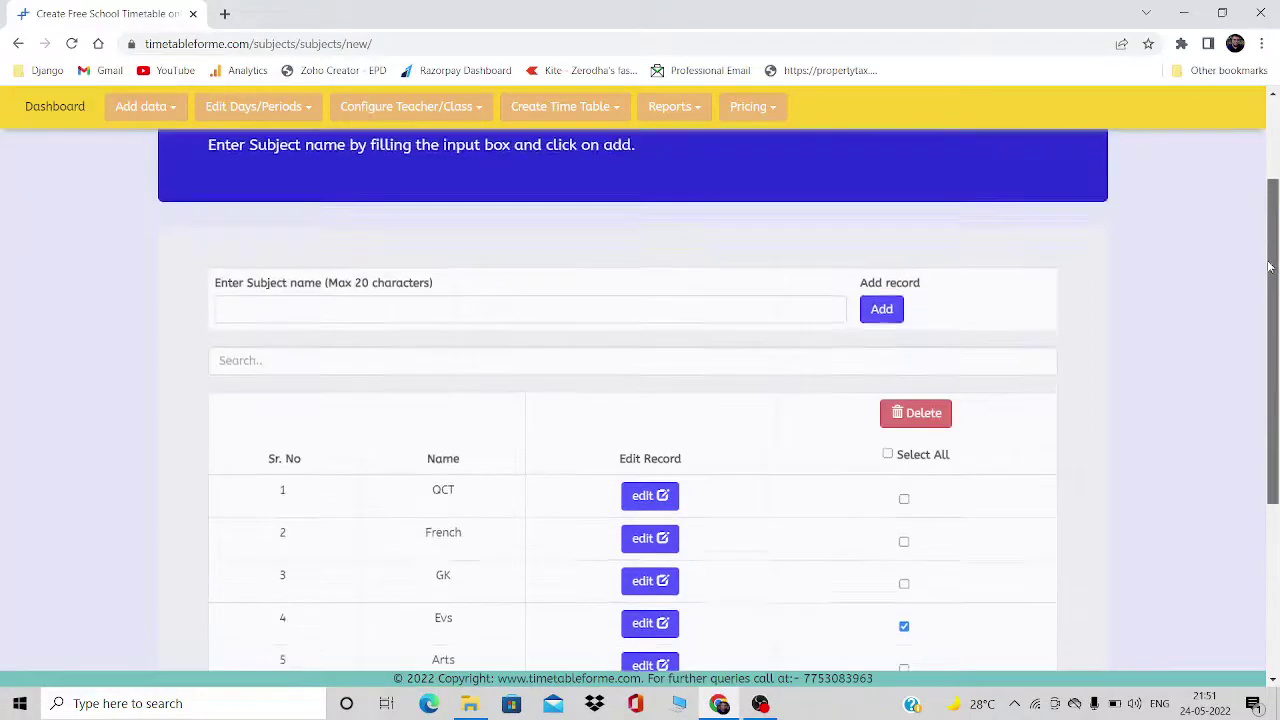
Submit the subject name 'sjhds', then go to the class entry page
left_click(520, 310)
type("sjhdsj")
left_click(882, 316)
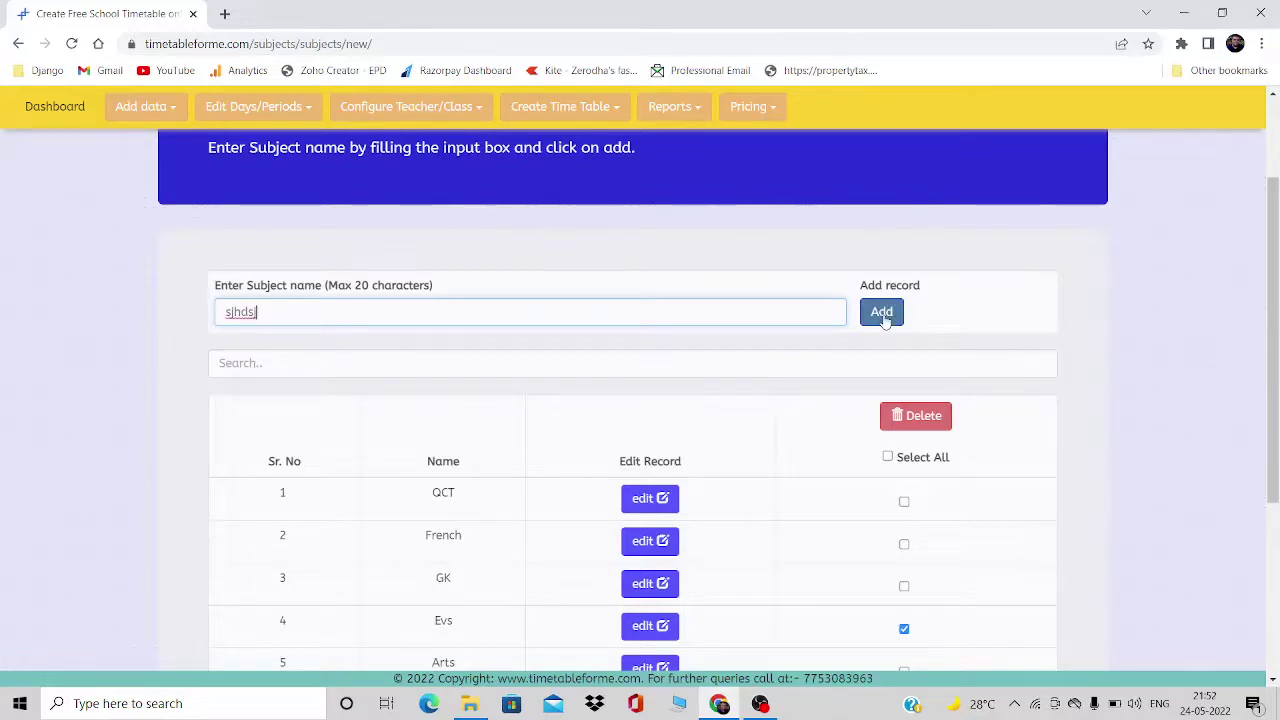
left_click(138, 108)
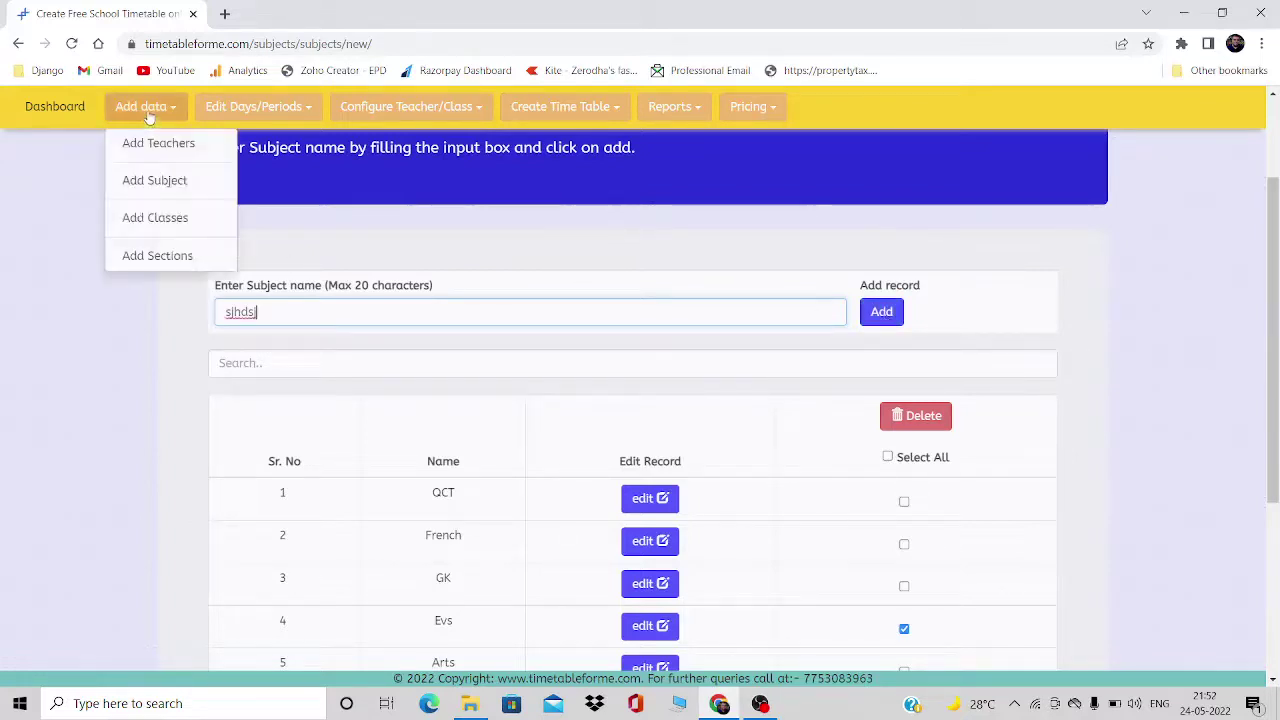
left_click(150, 230)
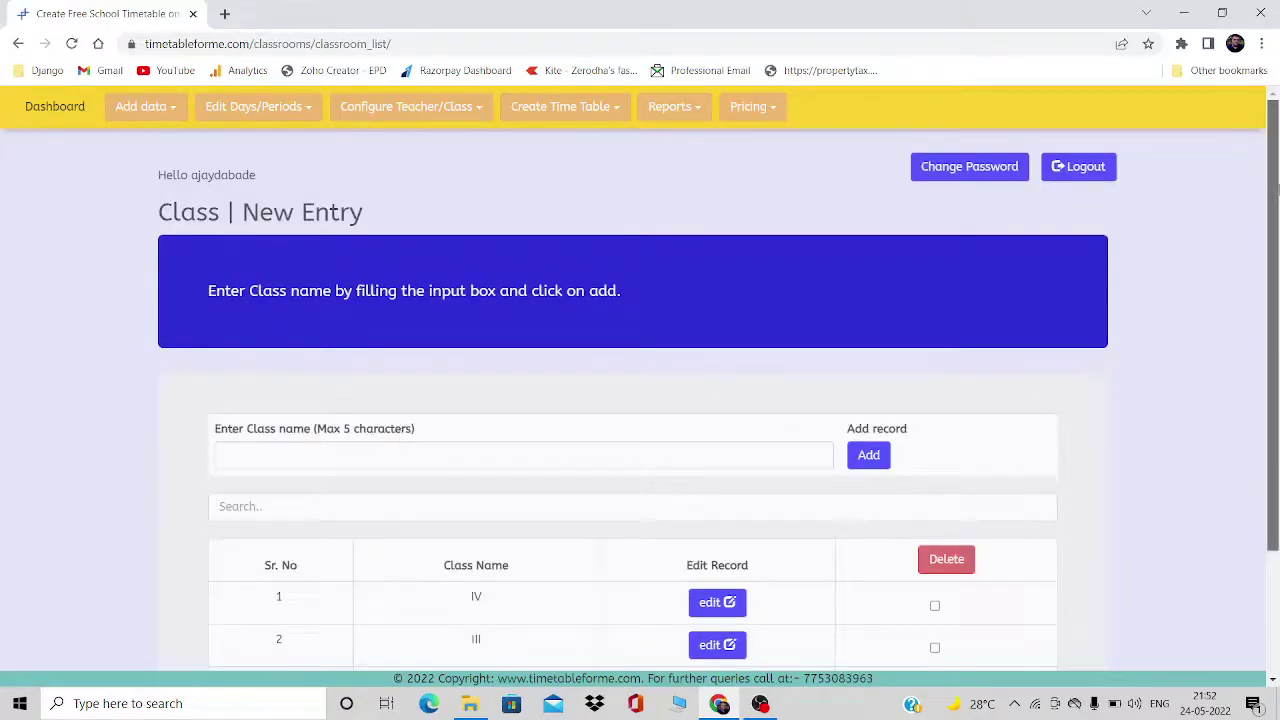
Type 'asds' into the class name field below classes IV, III, II and I
left_click_drag(1277, 188, 1277, 340)
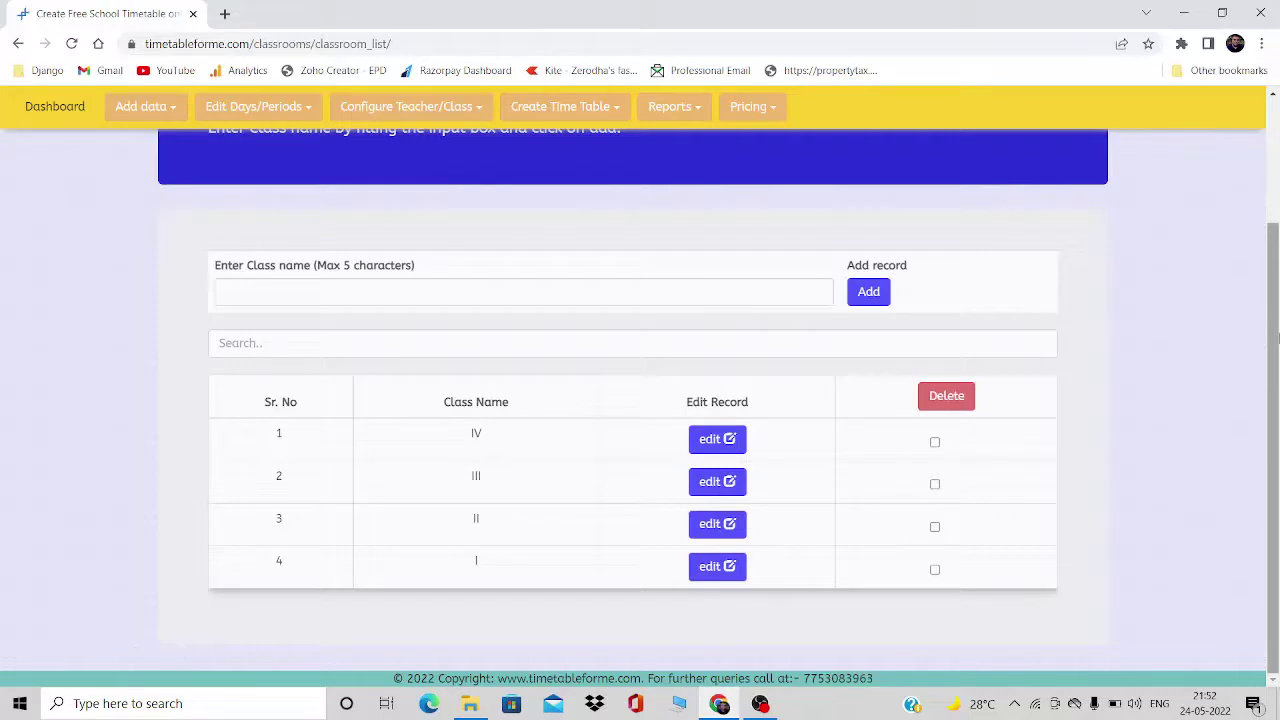
left_click(532, 293)
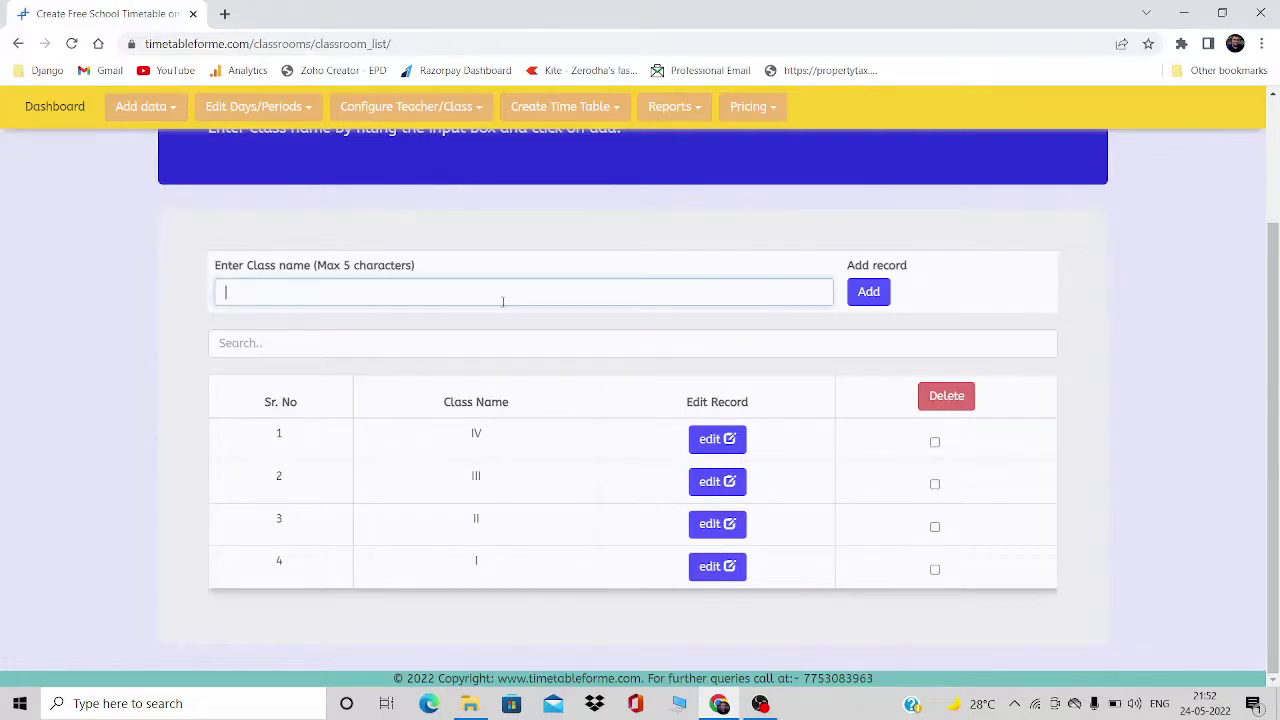
type("asd")
type("sas")
scroll(1274, 300, "up", 2)
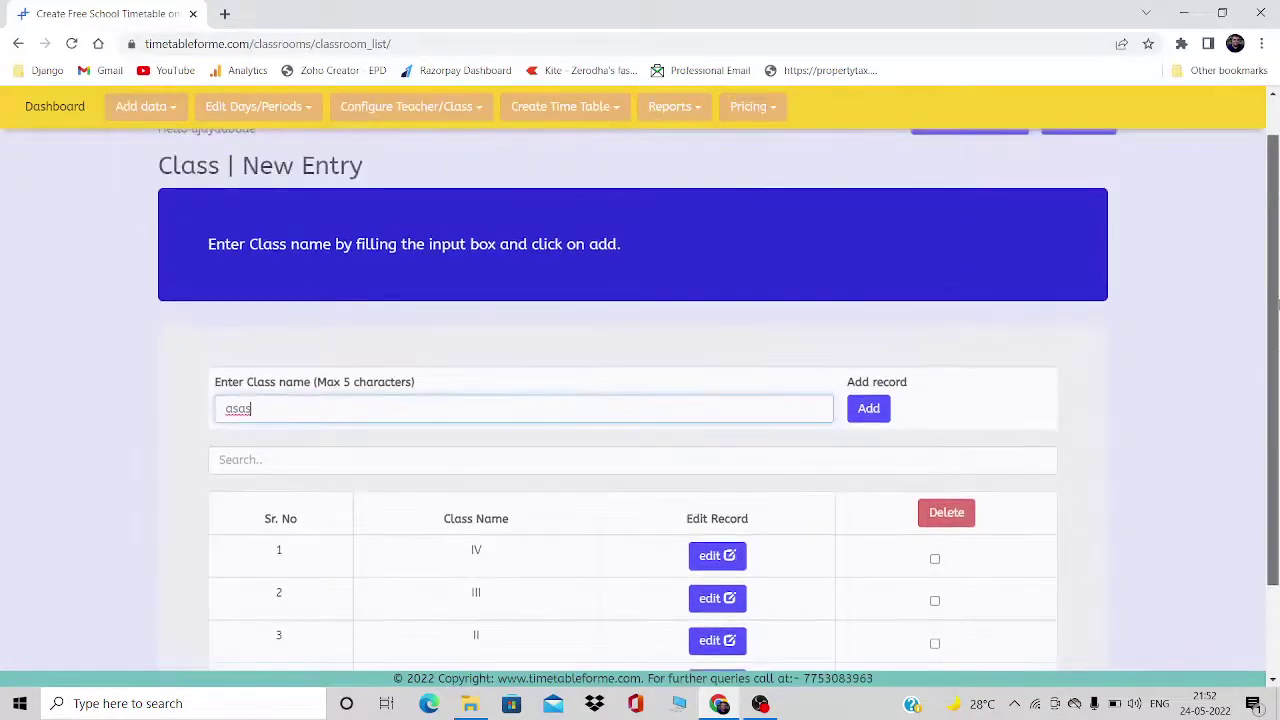
scroll(1276, 305, "up", 1)
left_click(176, 124)
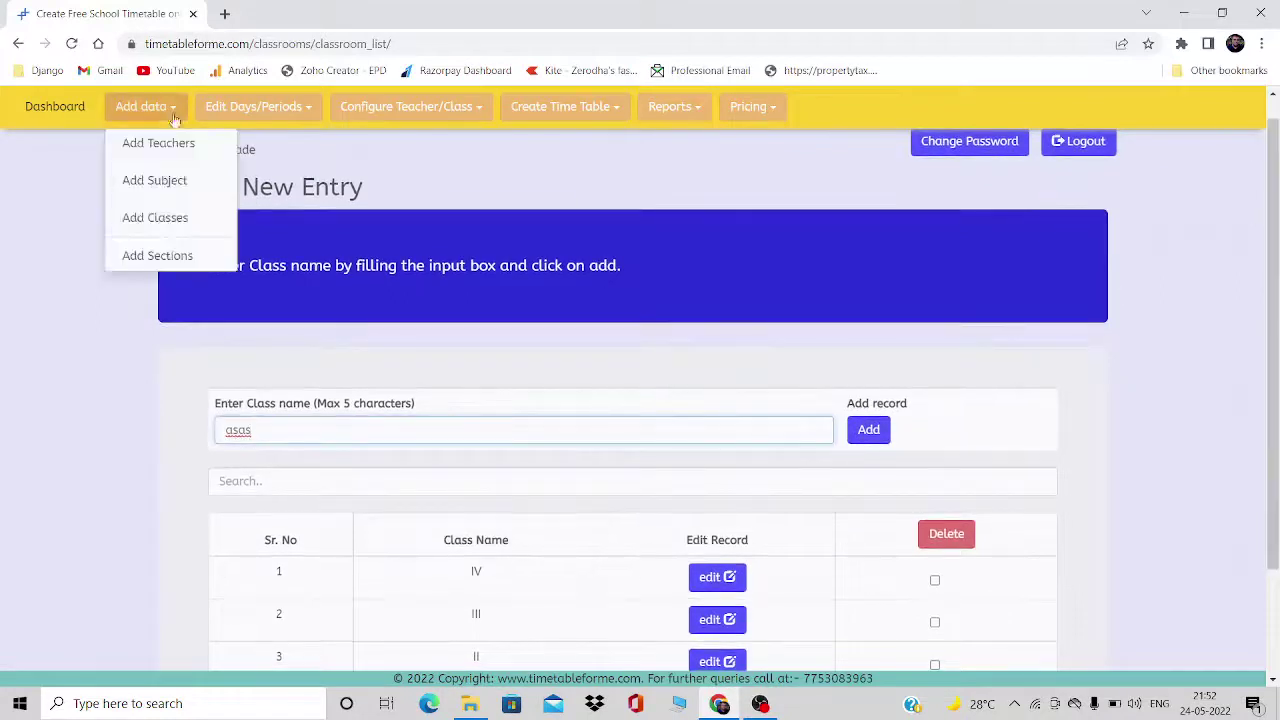
Open the Section | New Entry page showing sections AB, C and B
left_click(172, 257)
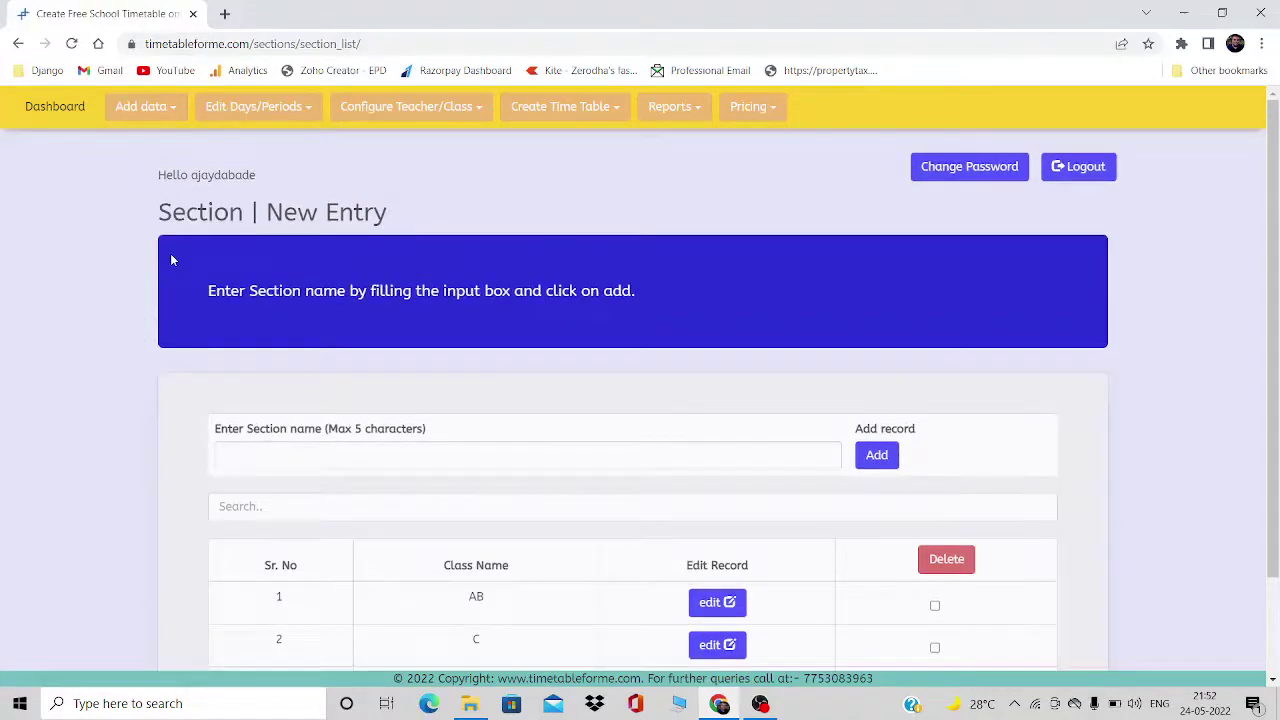
scroll(507, 598, "down", 2)
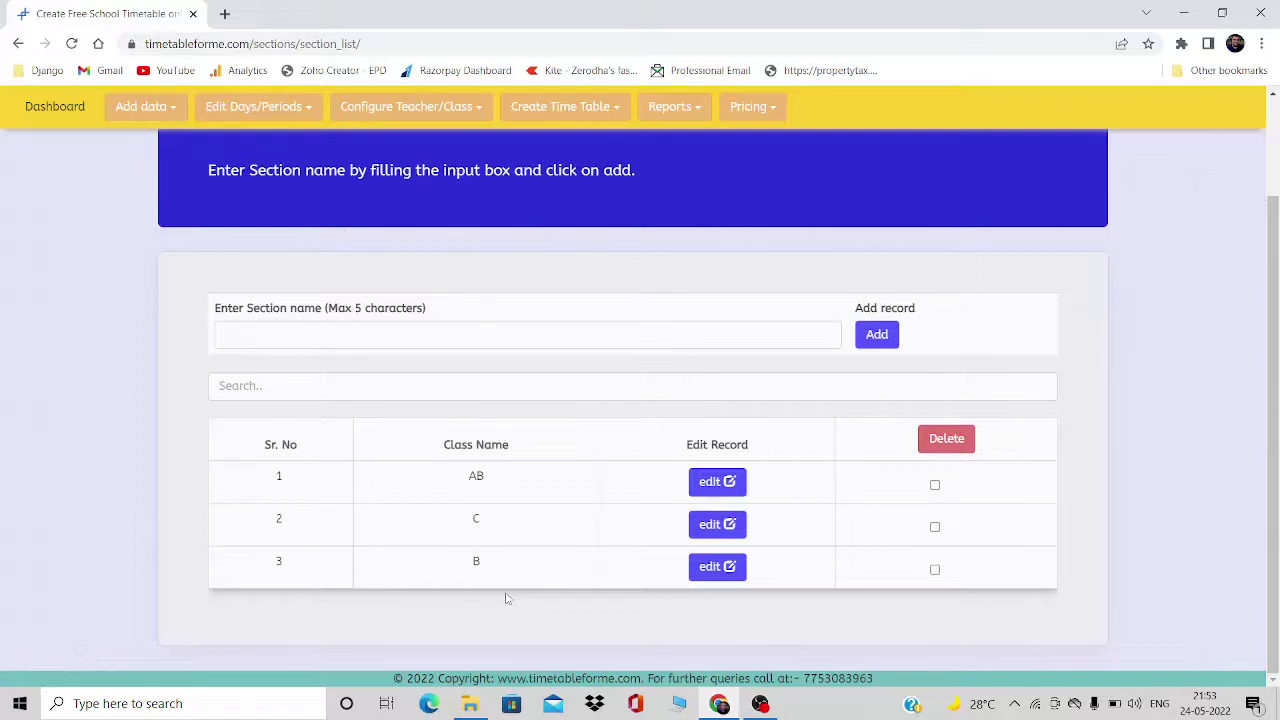
left_click(417, 112)
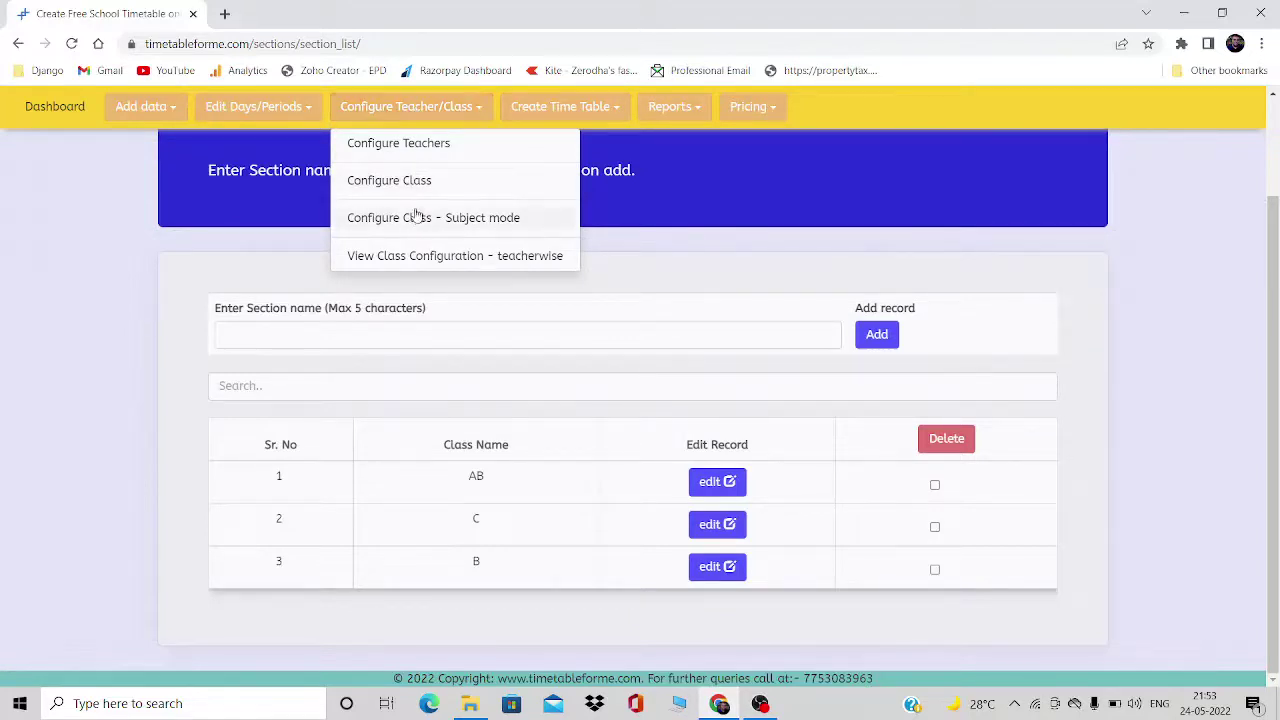
In Configure Teachers, assign the first listed teacher the subjects Comp and GK
left_click(397, 146)
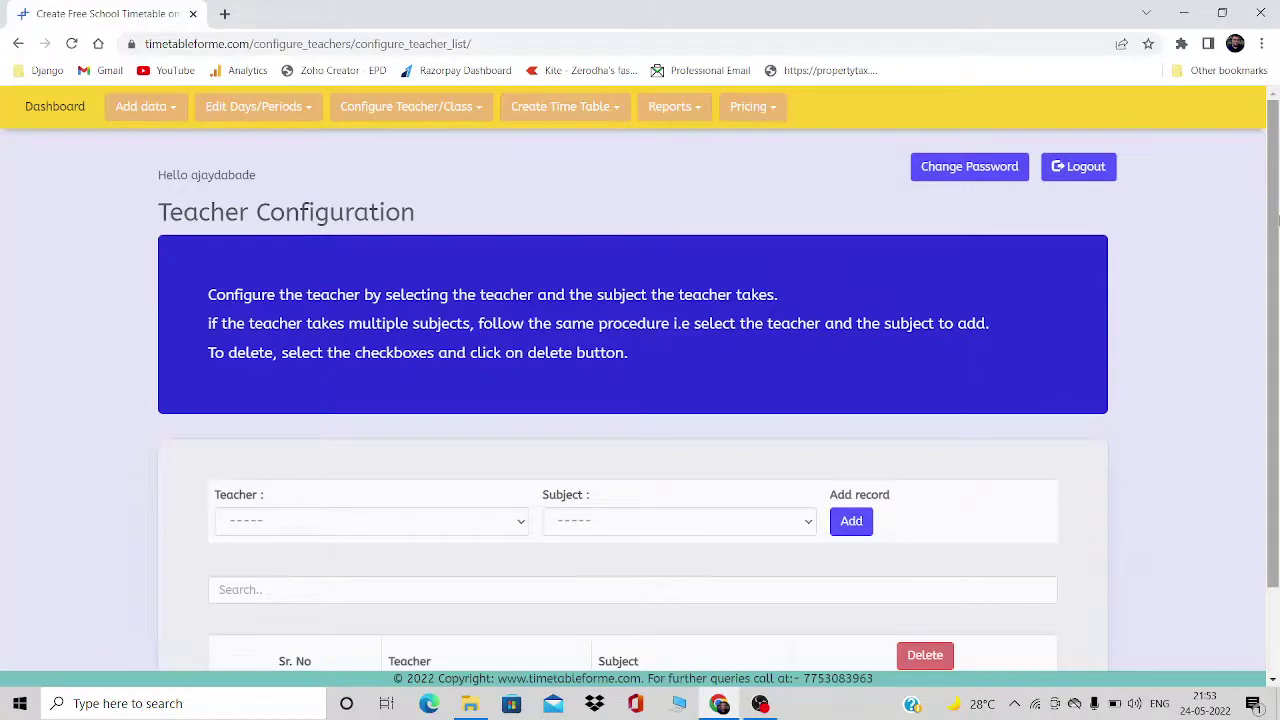
scroll(1277, 218, "down", 2)
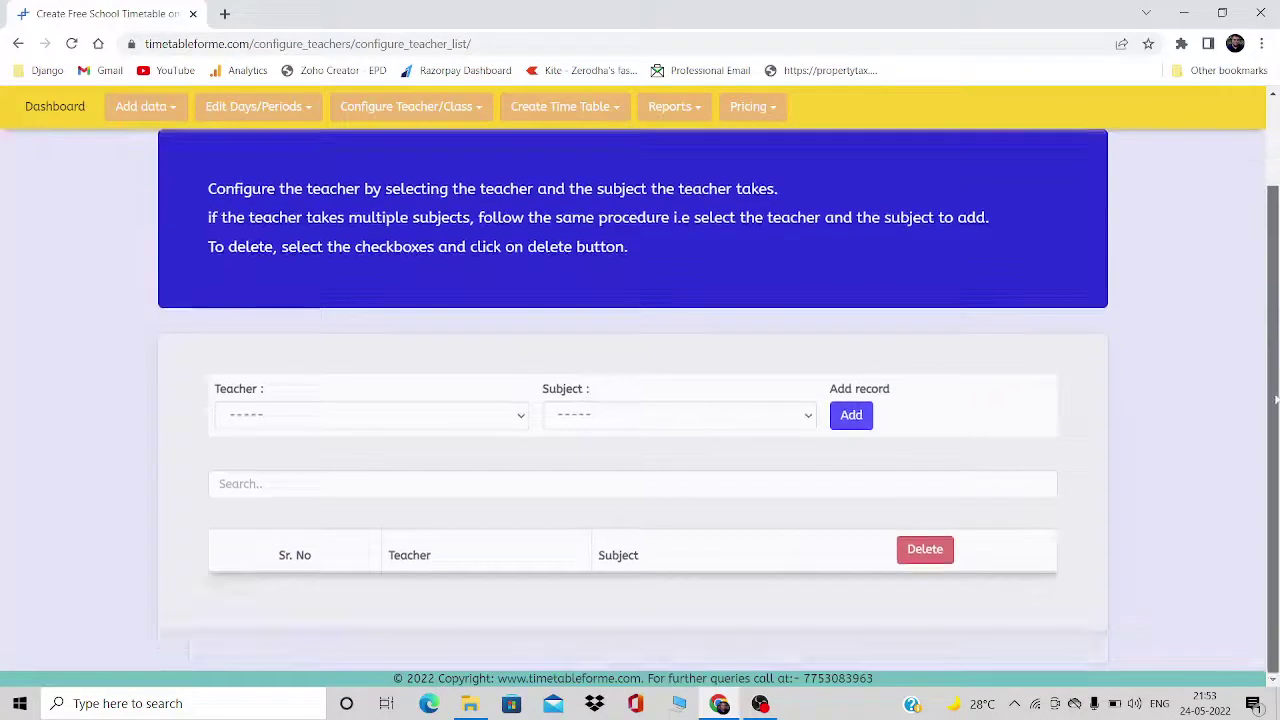
left_click(378, 418)
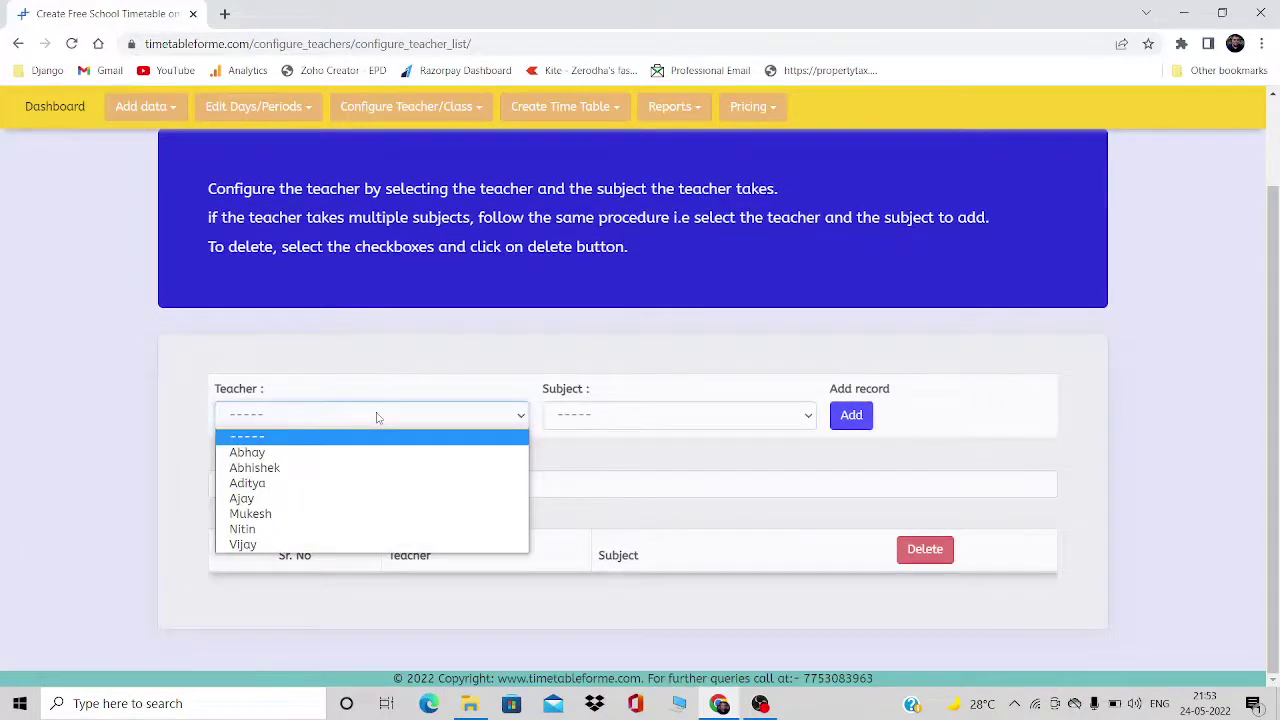
left_click(349, 458)
left_click(624, 424)
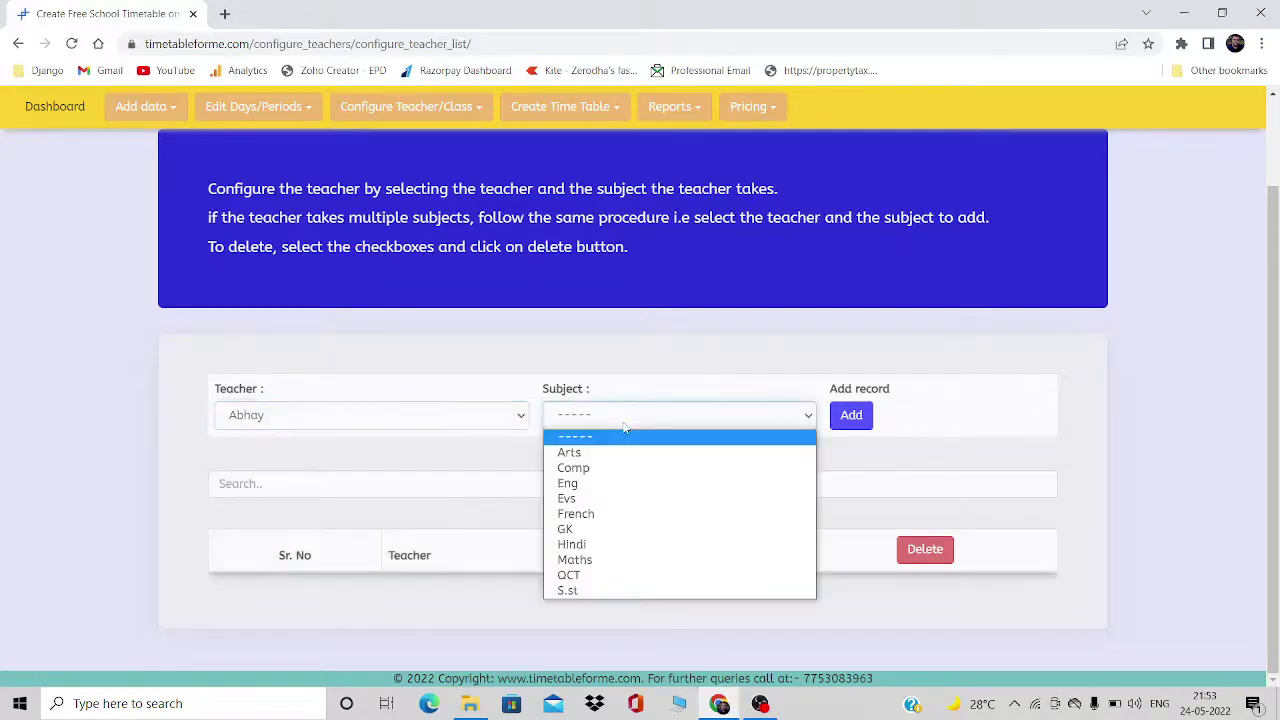
left_click(614, 467)
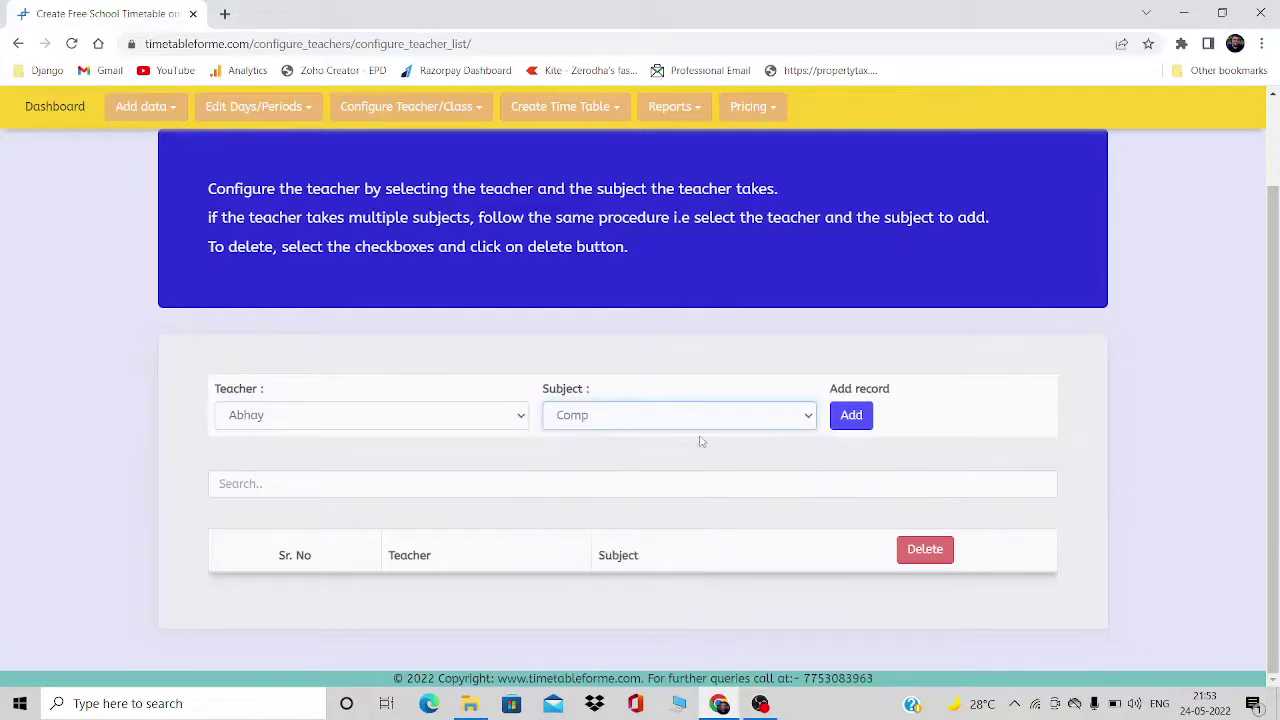
left_click(851, 418)
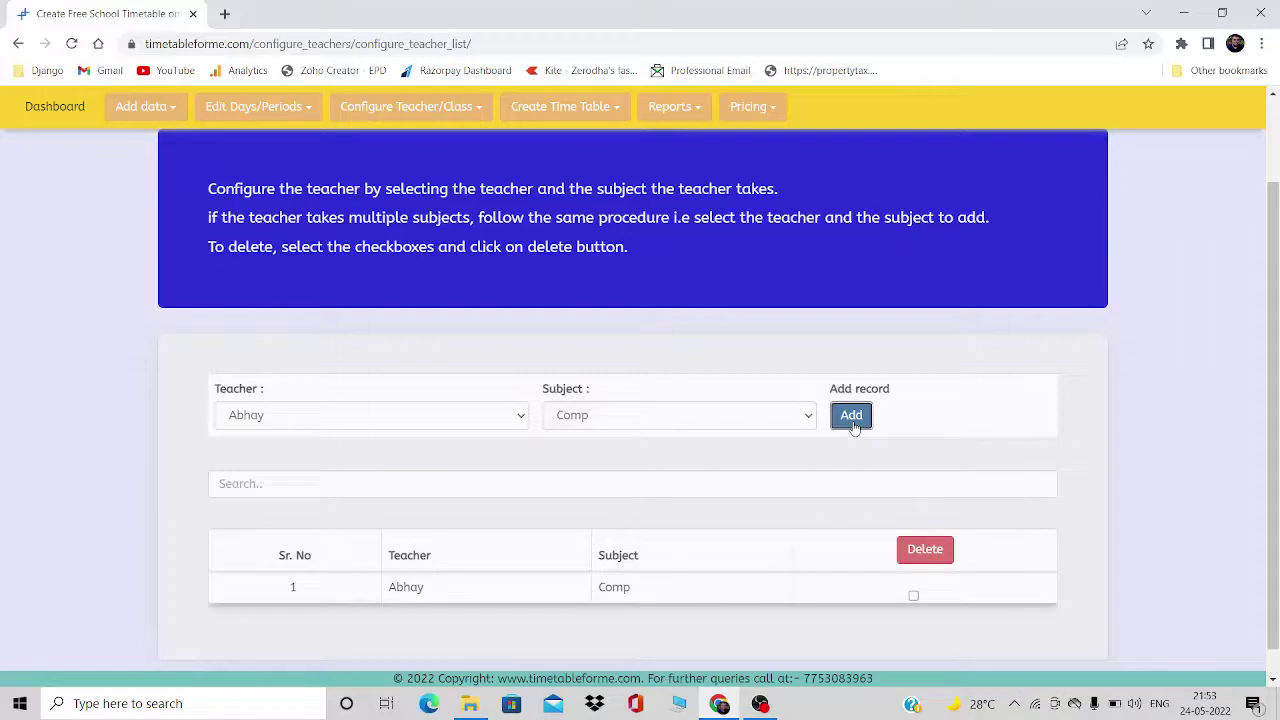
left_click(633, 428)
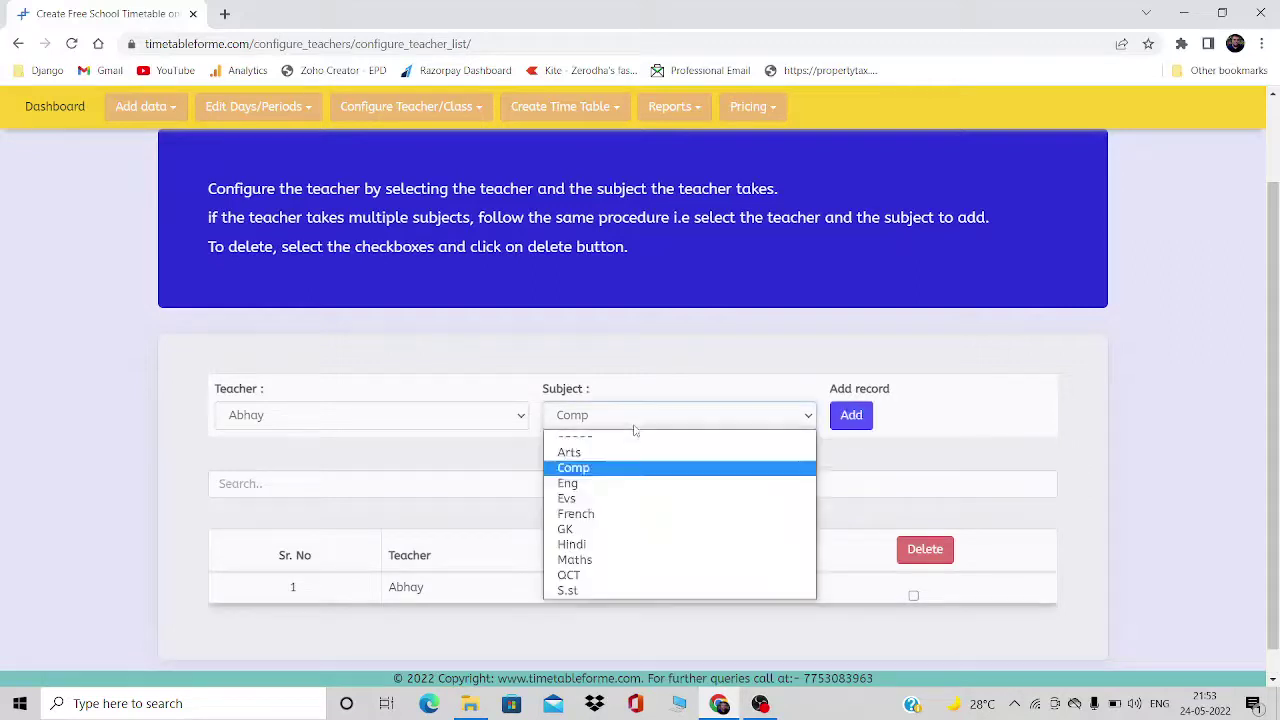
left_click(607, 529)
left_click(851, 415)
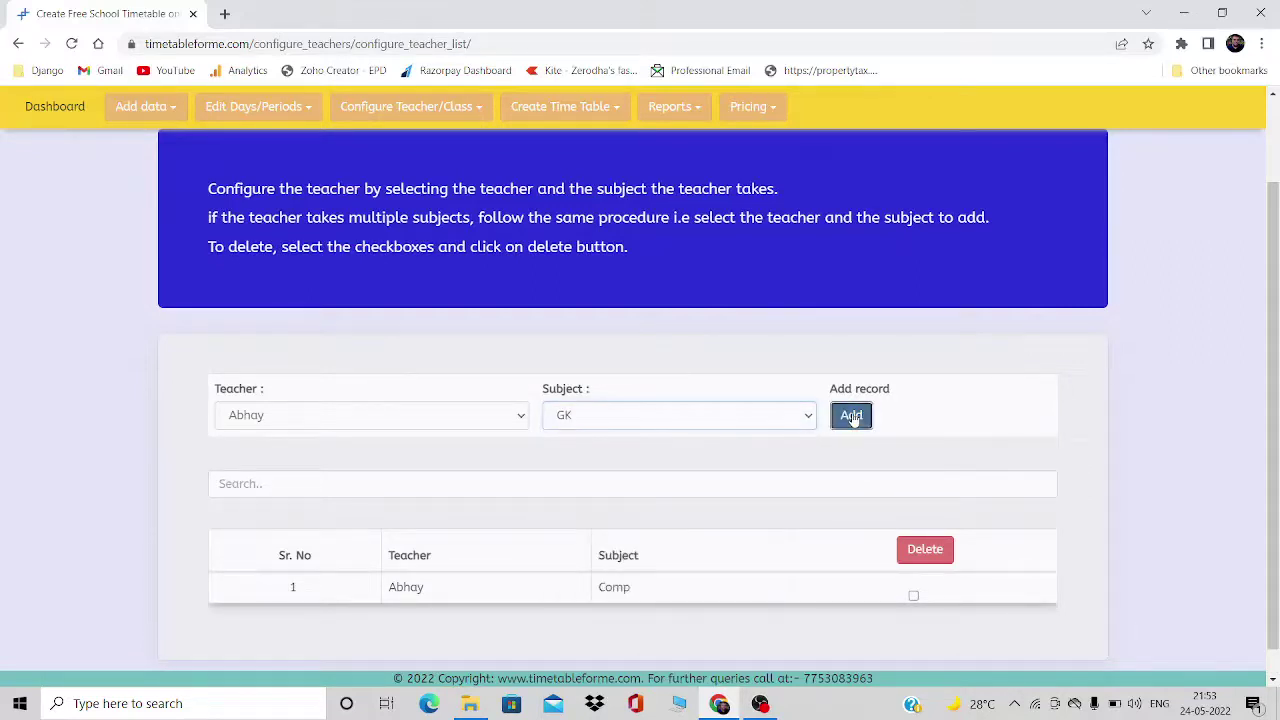
scroll(430, 537, "down", 1)
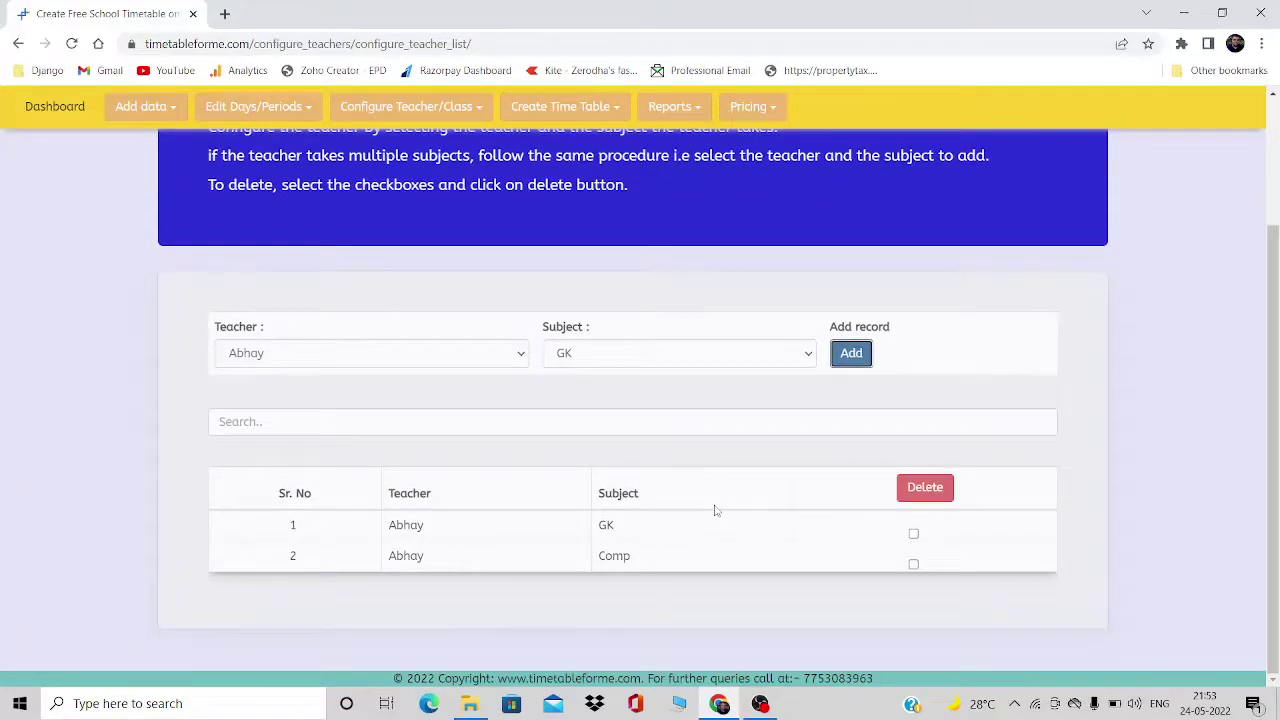
Assign one teacher to Eng and another to Maths
left_click(388, 354)
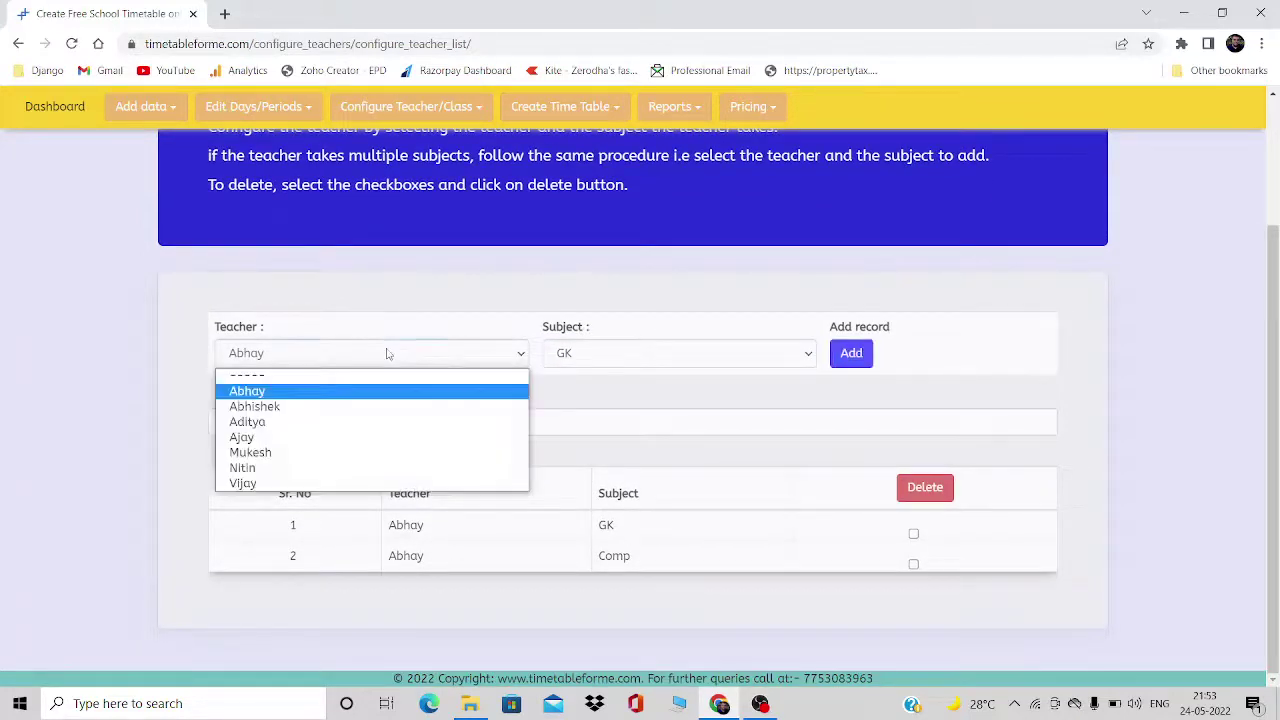
left_click(363, 407)
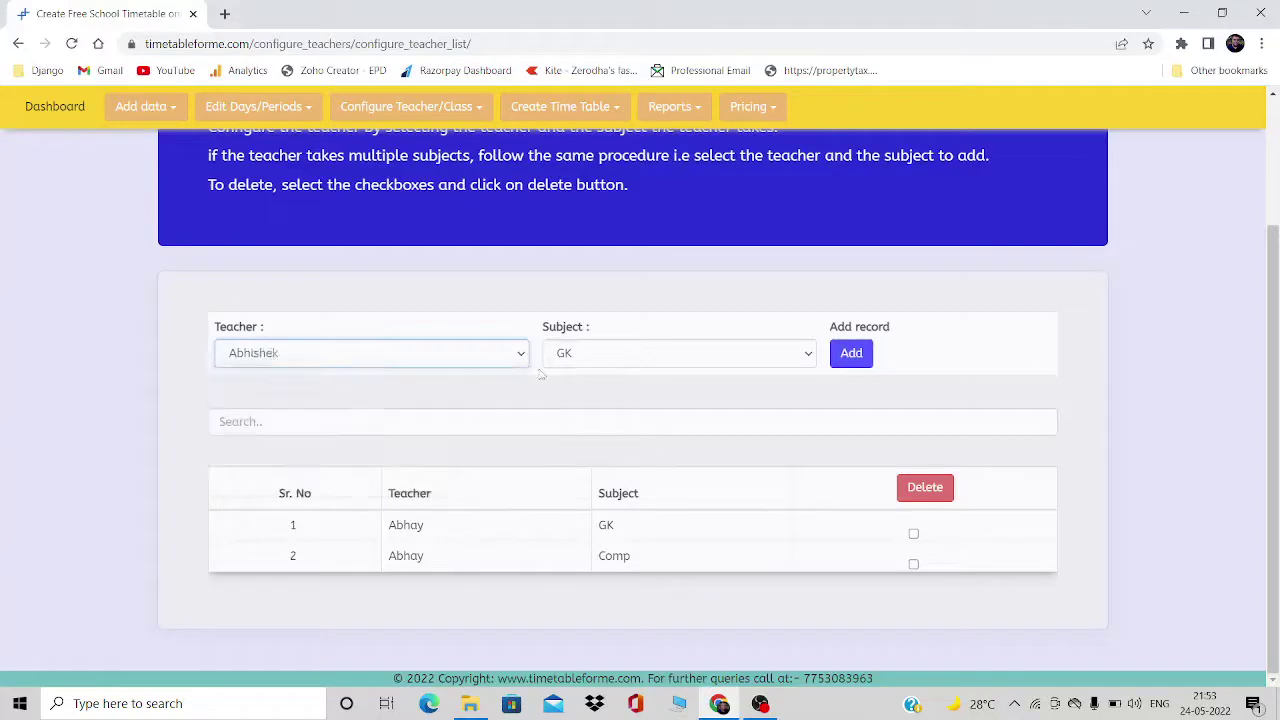
left_click(622, 365)
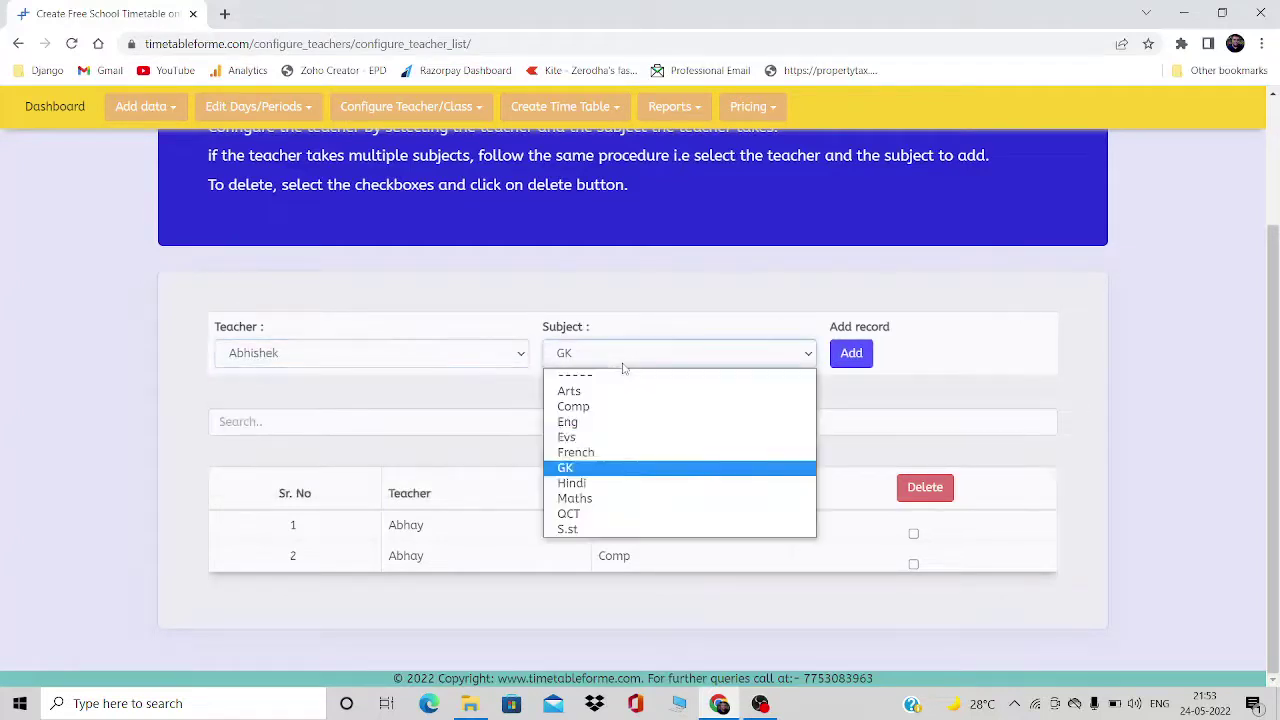
left_click(623, 424)
left_click(856, 354)
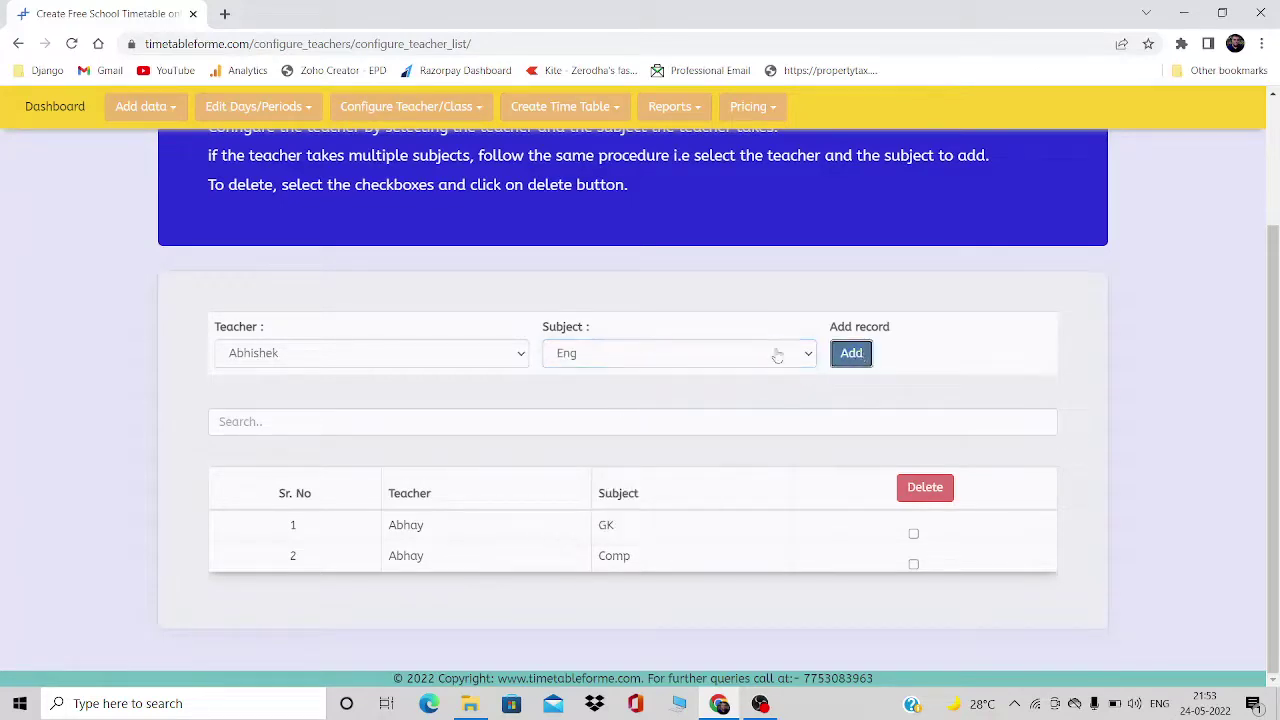
left_click(350, 350)
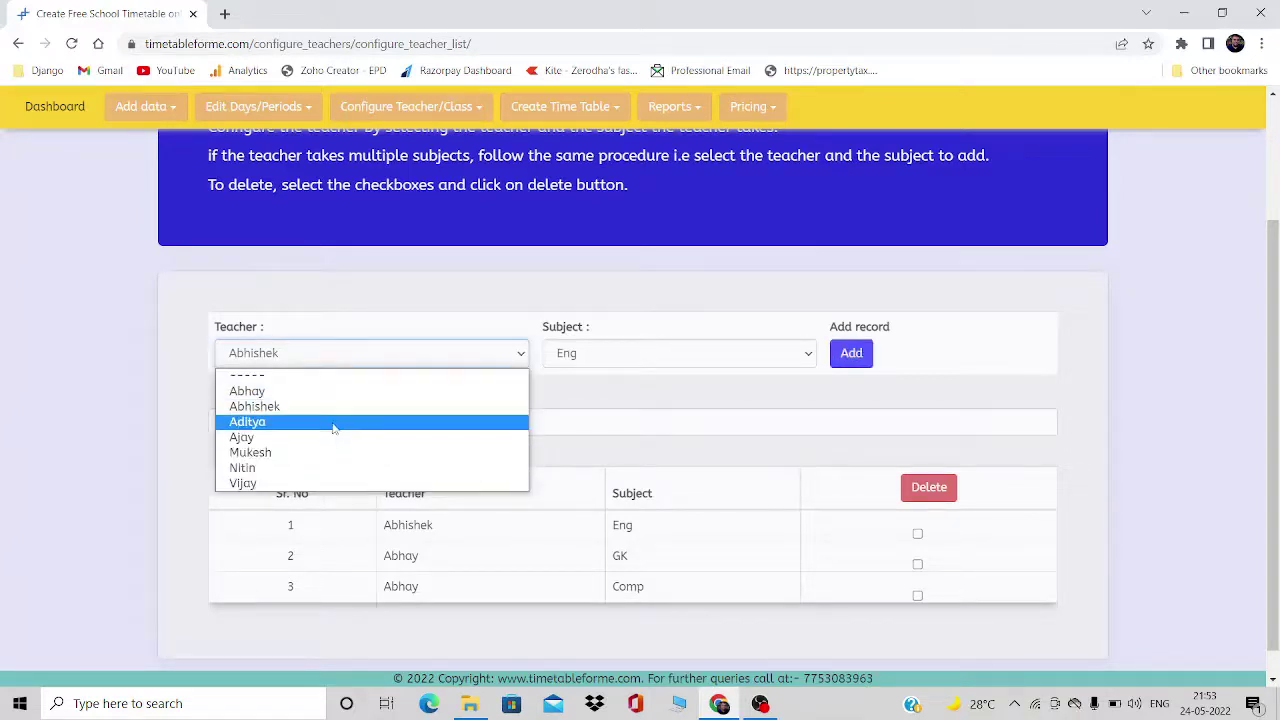
left_click(334, 423)
left_click(586, 355)
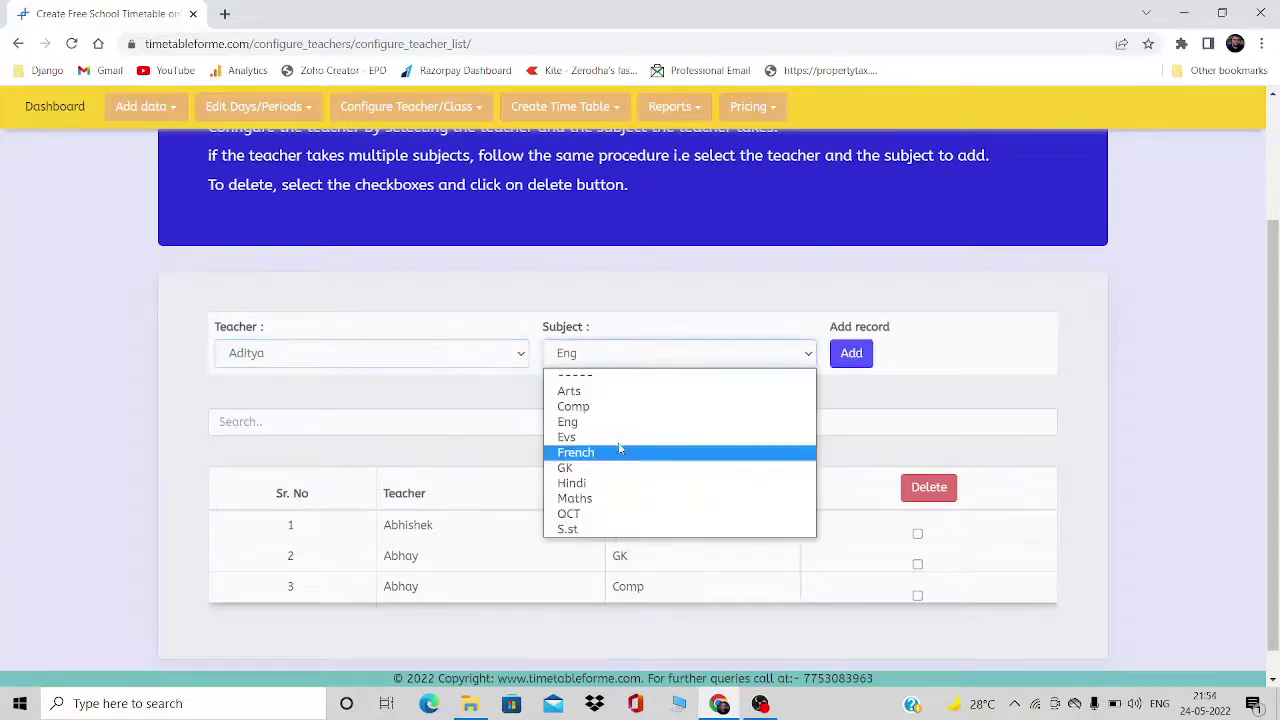
left_click(613, 499)
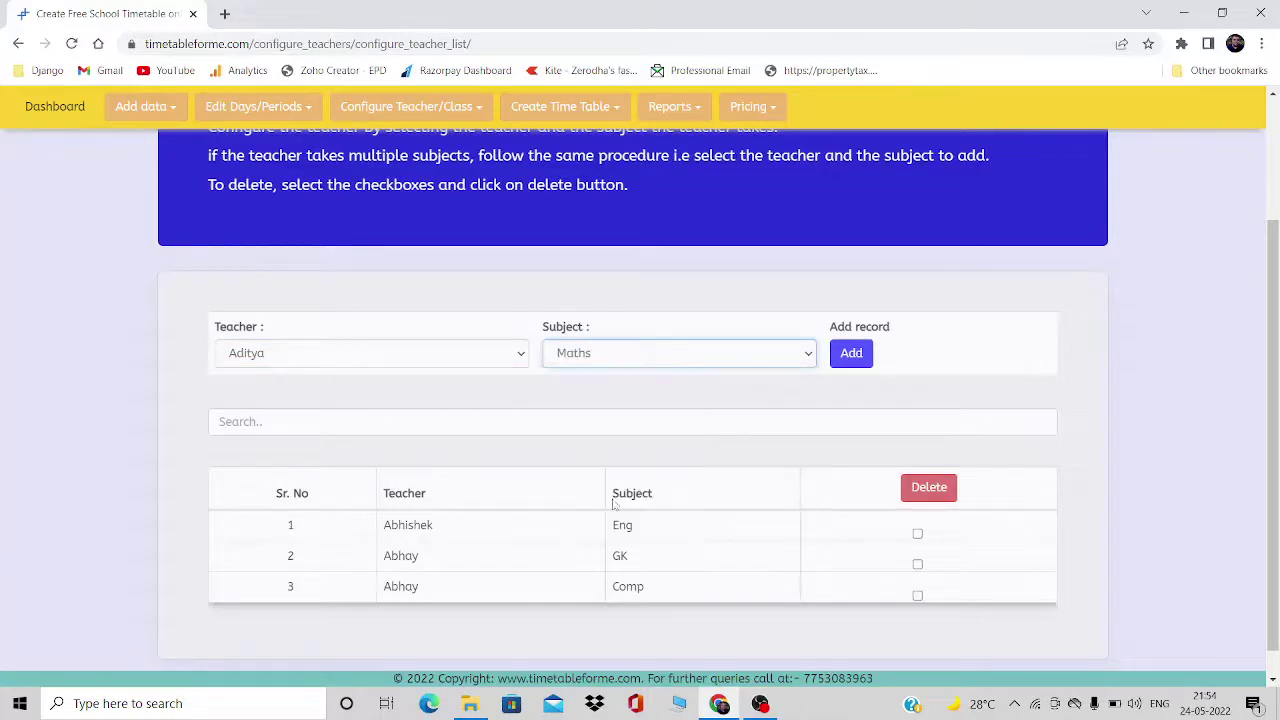
left_click(850, 362)
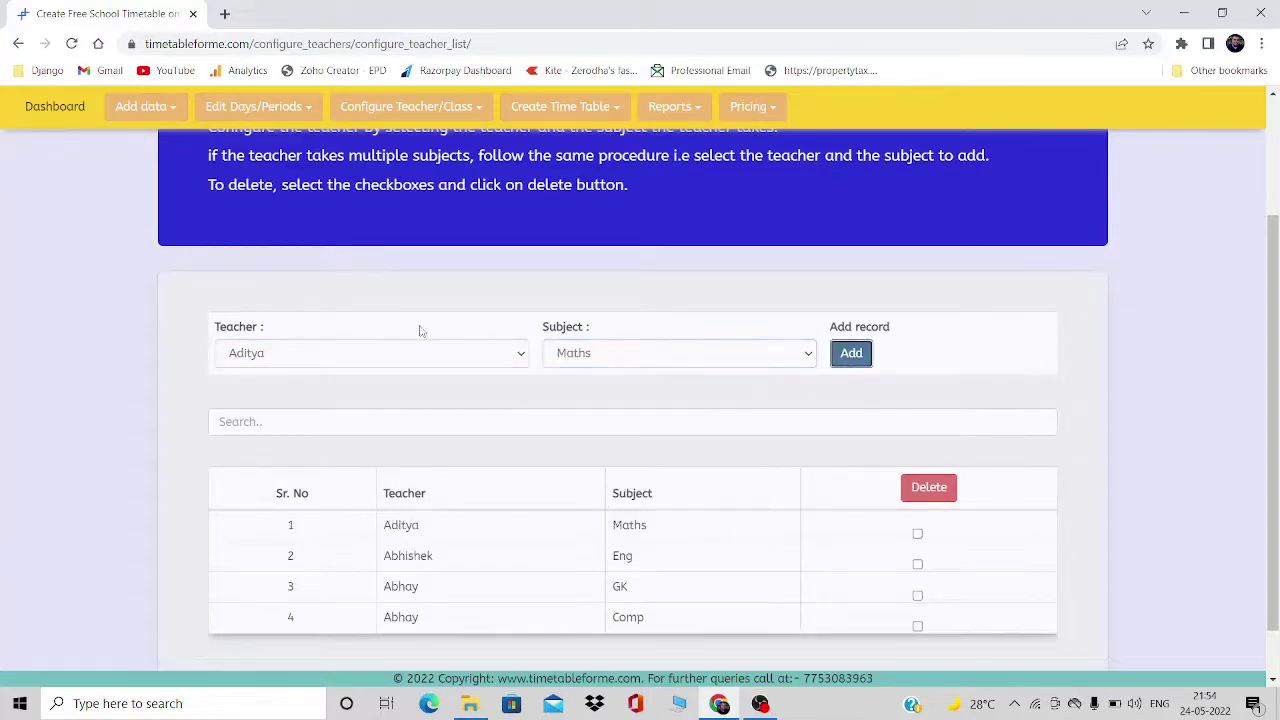
Assign two further teachers to Hindi and S.st, bringing the table to six rows
left_click(409, 360)
left_click(370, 441)
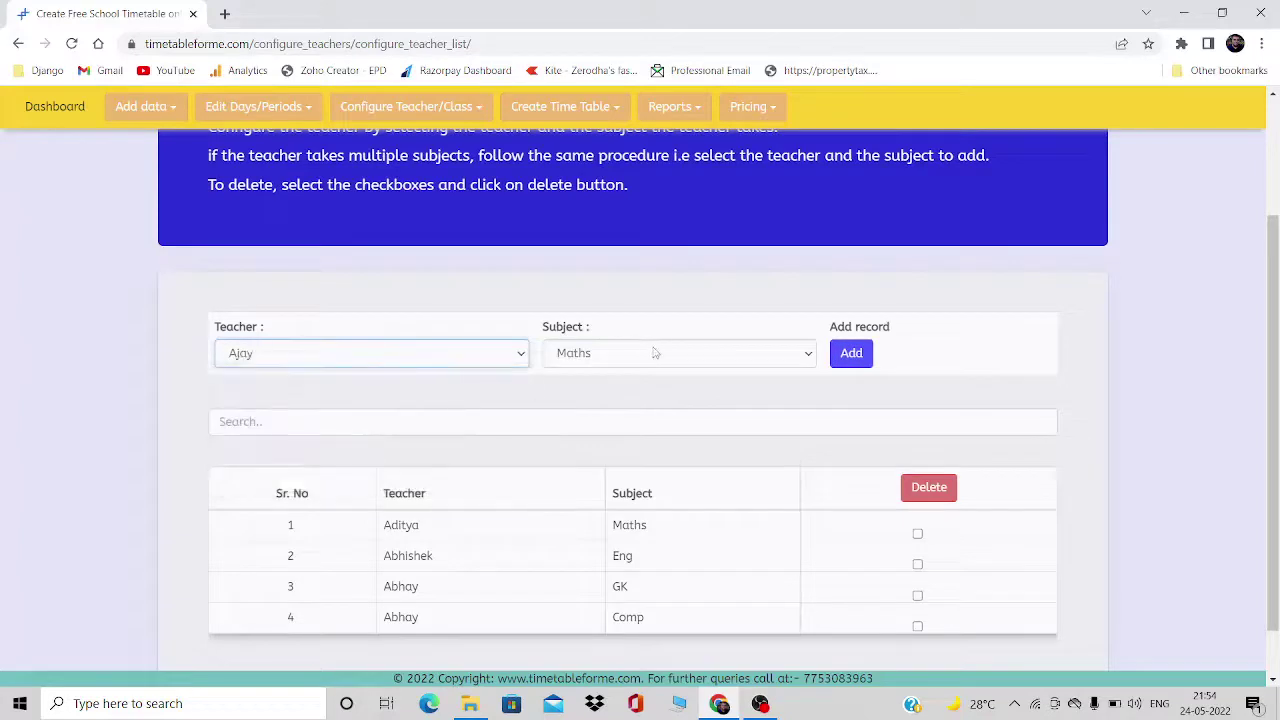
left_click(666, 352)
left_click(631, 484)
left_click(850, 353)
left_click(417, 358)
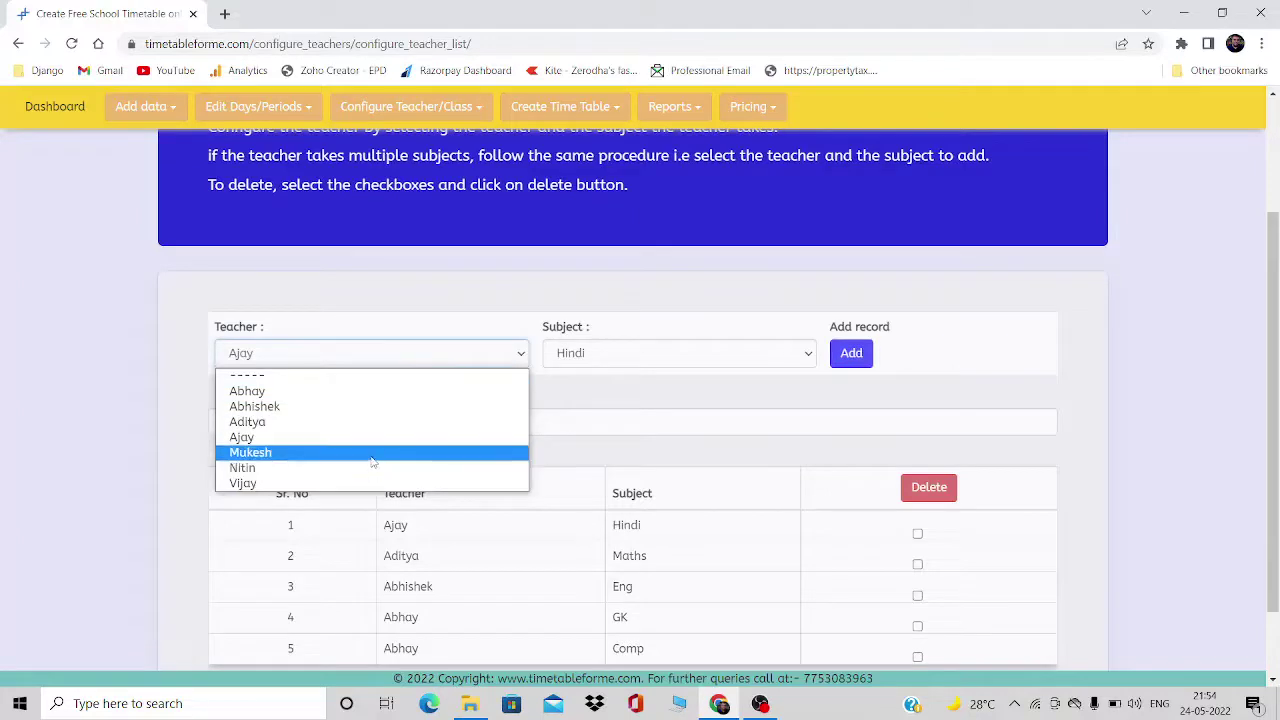
left_click(370, 452)
left_click(657, 352)
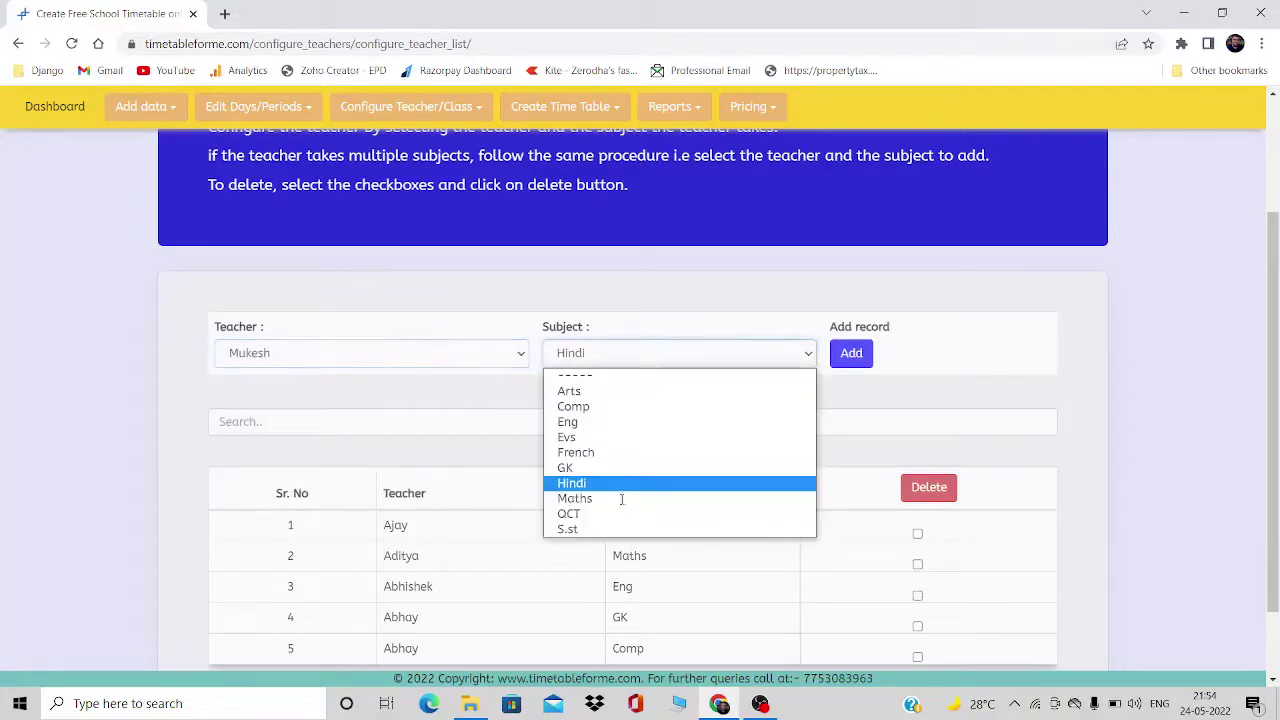
left_click(572, 530)
left_click(851, 355)
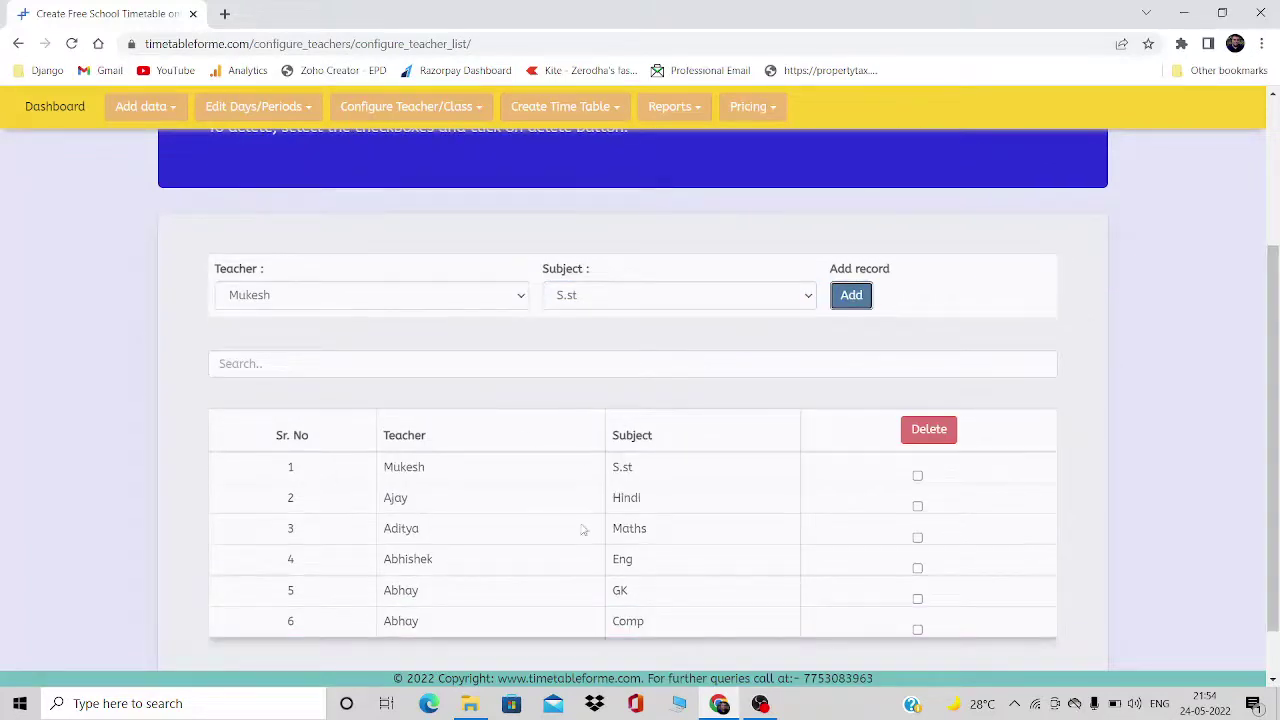
Assign the next teacher to French and add the pairing to the table
left_click(437, 300)
left_click(400, 412)
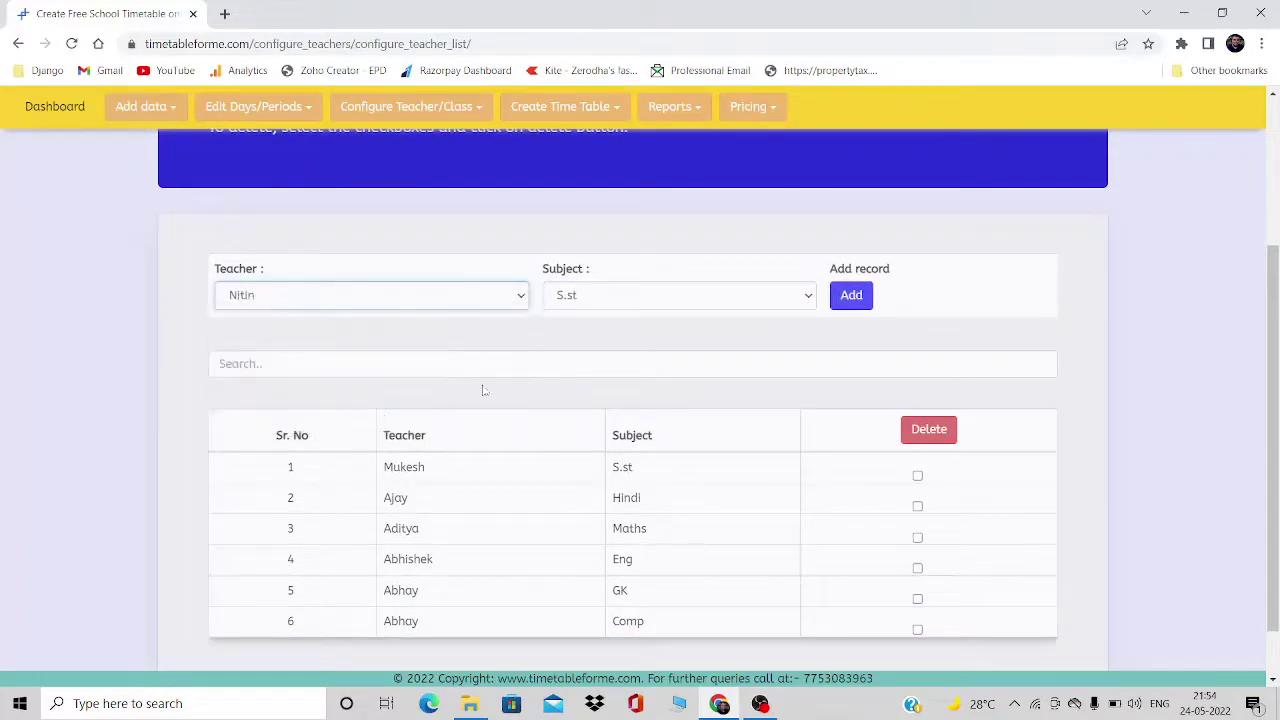
left_click(596, 304)
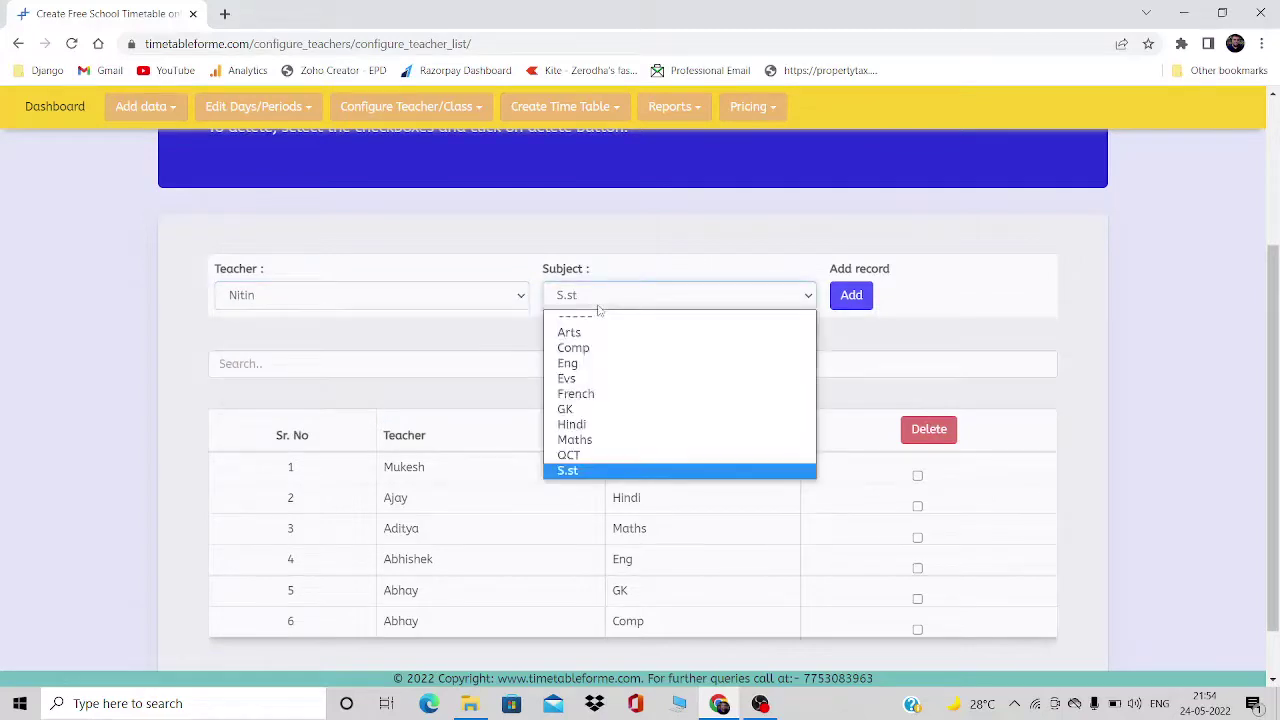
left_click(609, 394)
left_click(854, 306)
Assign another teacher to Arts, adding the eighth teacher–subject row
left_click(408, 300)
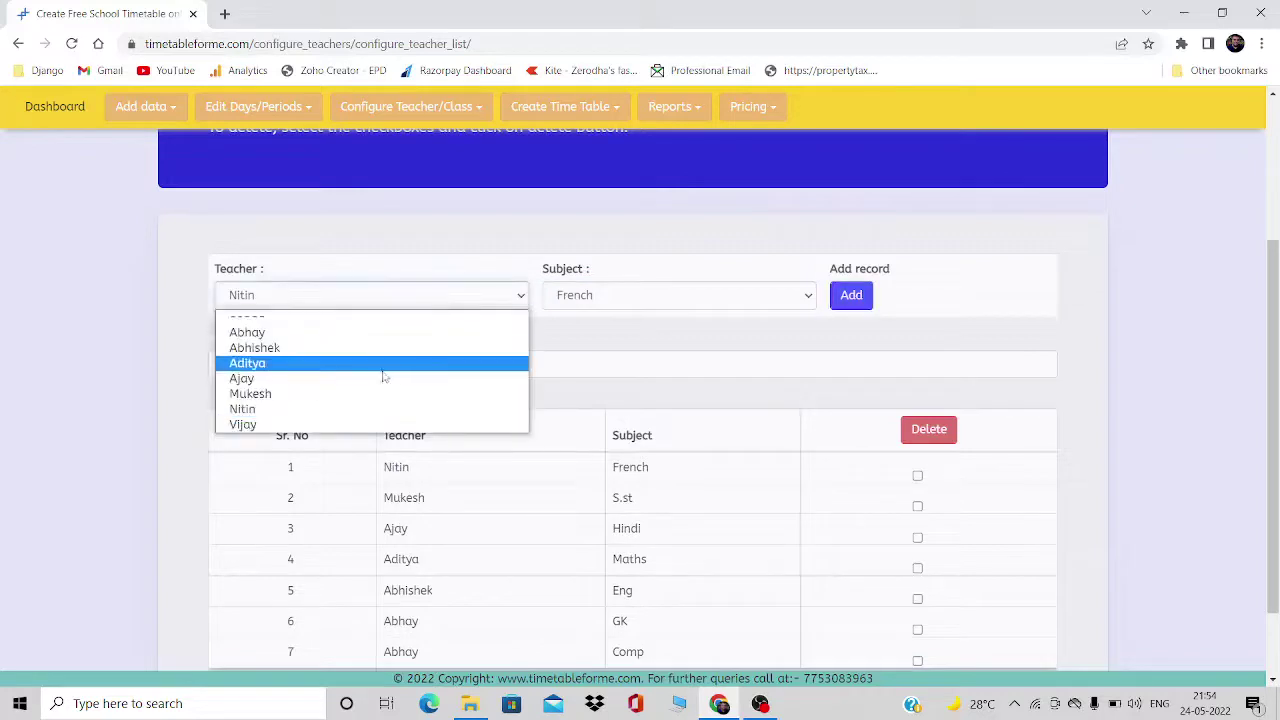
left_click(377, 422)
left_click(662, 308)
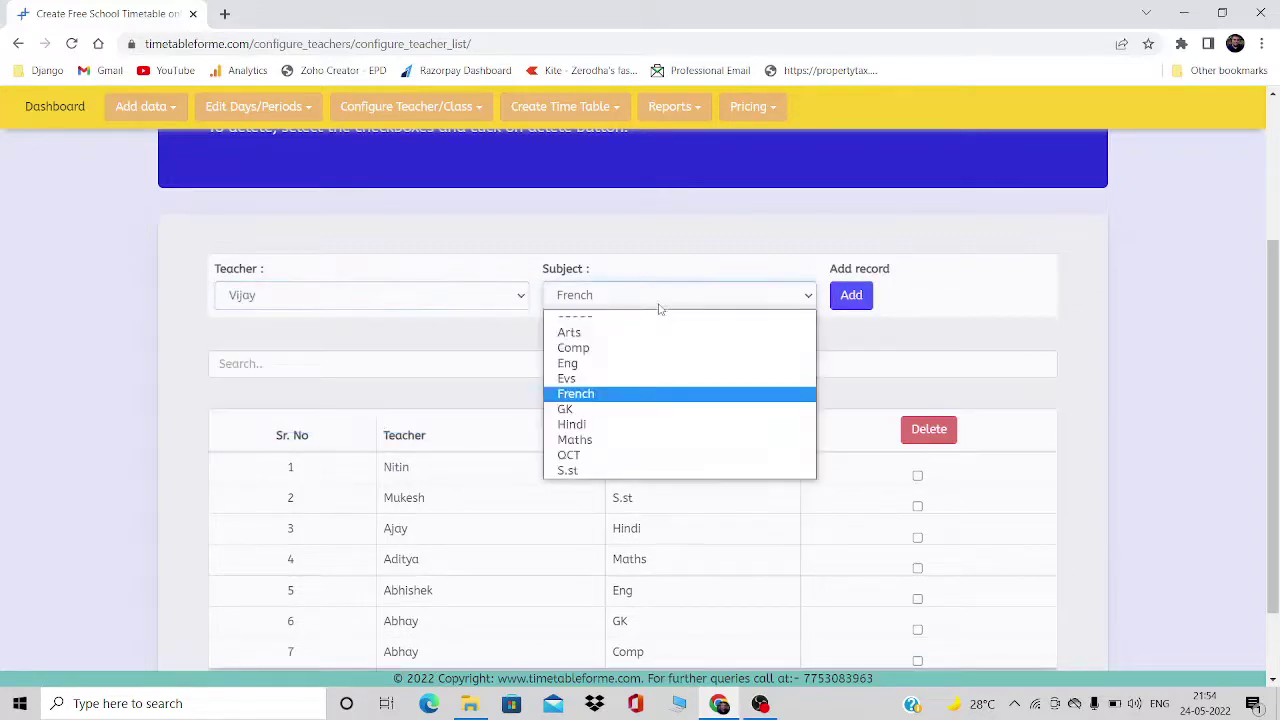
left_click(1274, 330)
scroll(1274, 330, "down", 1)
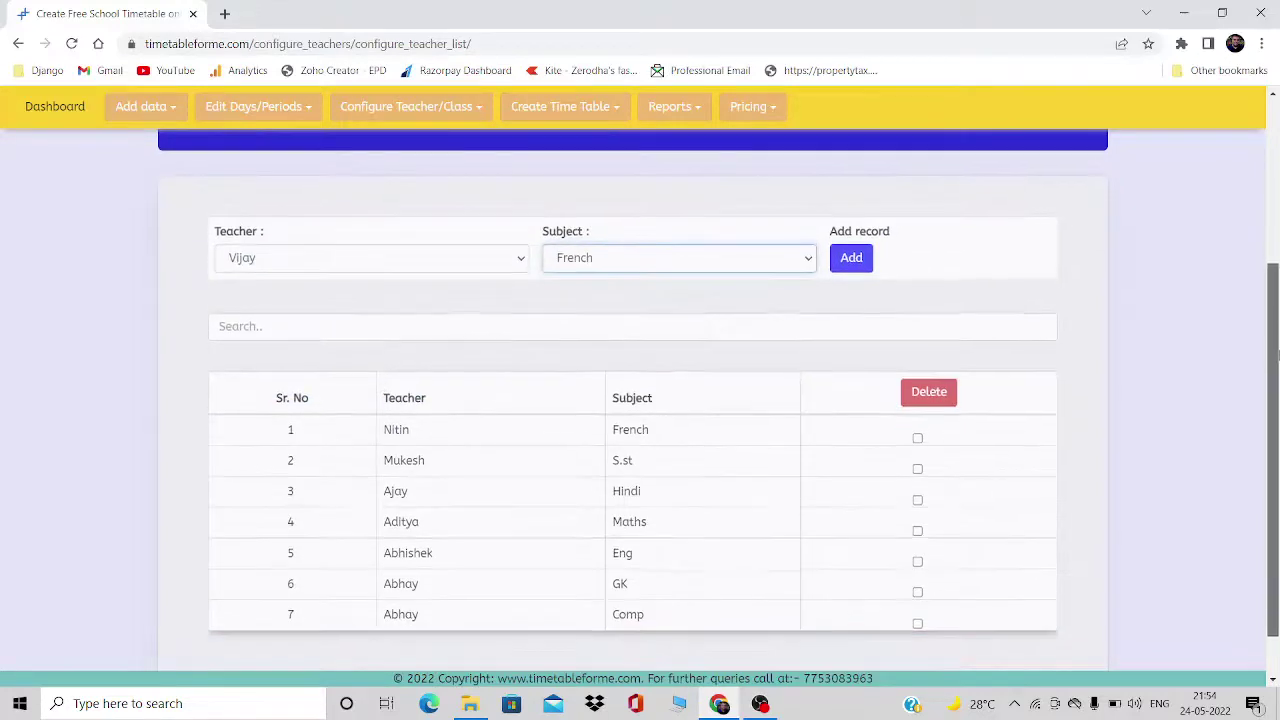
left_click(690, 257)
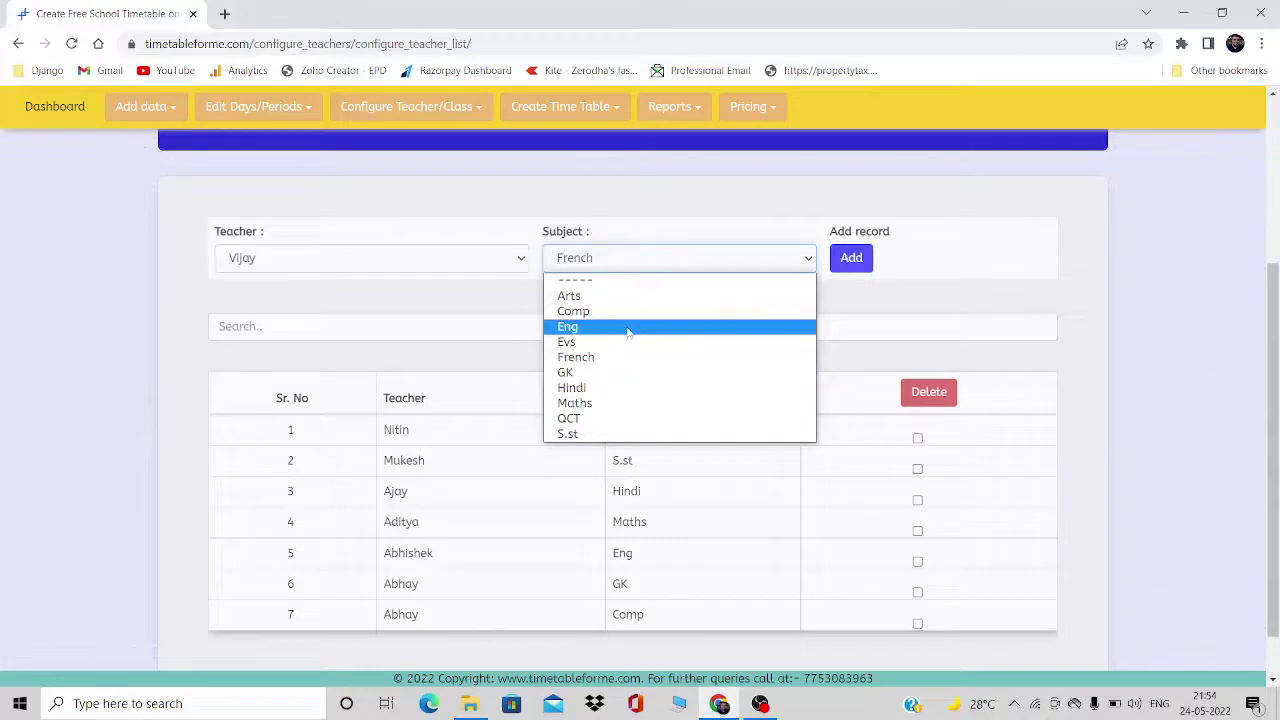
left_click(994, 321)
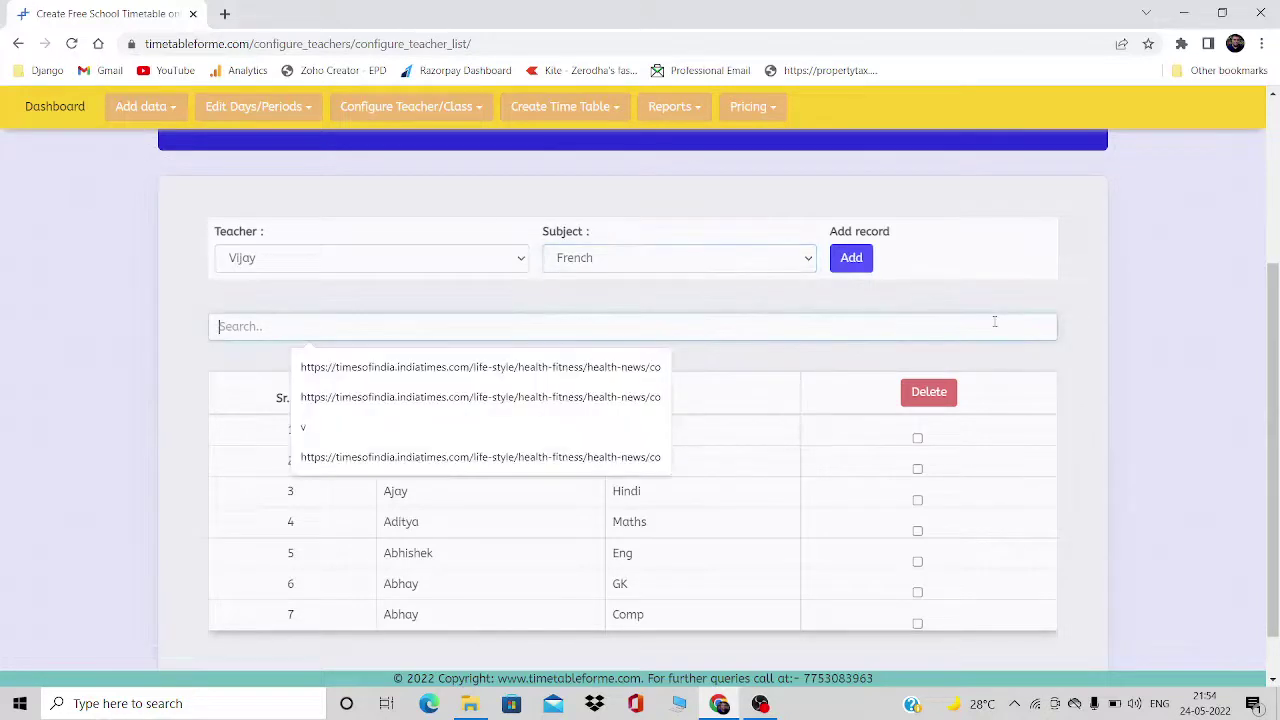
left_click(1089, 290)
left_click(689, 260)
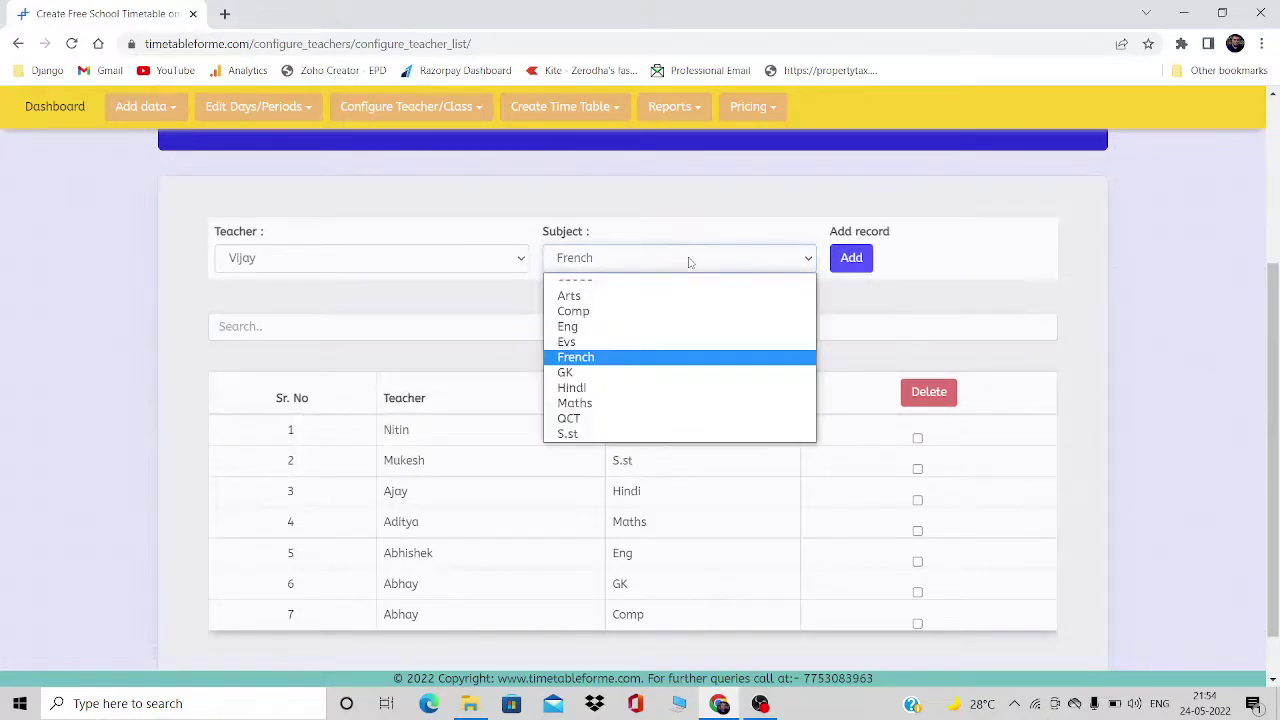
left_click(628, 298)
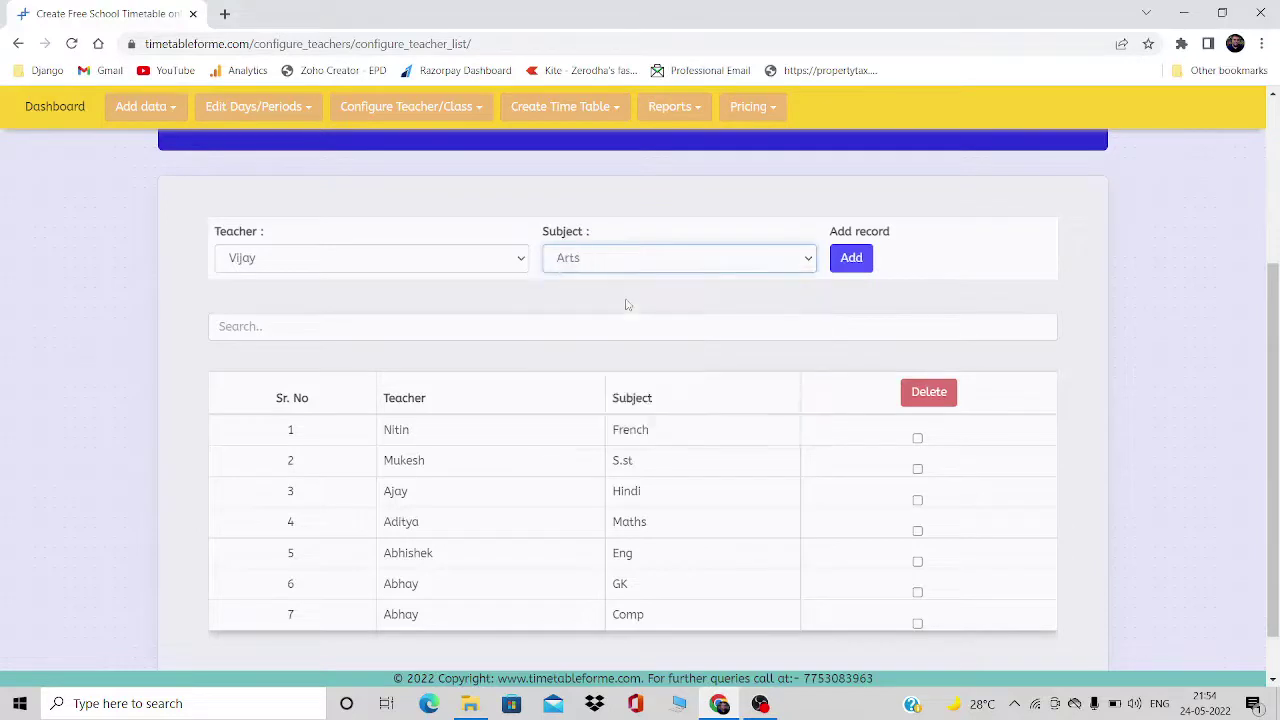
left_click(855, 264)
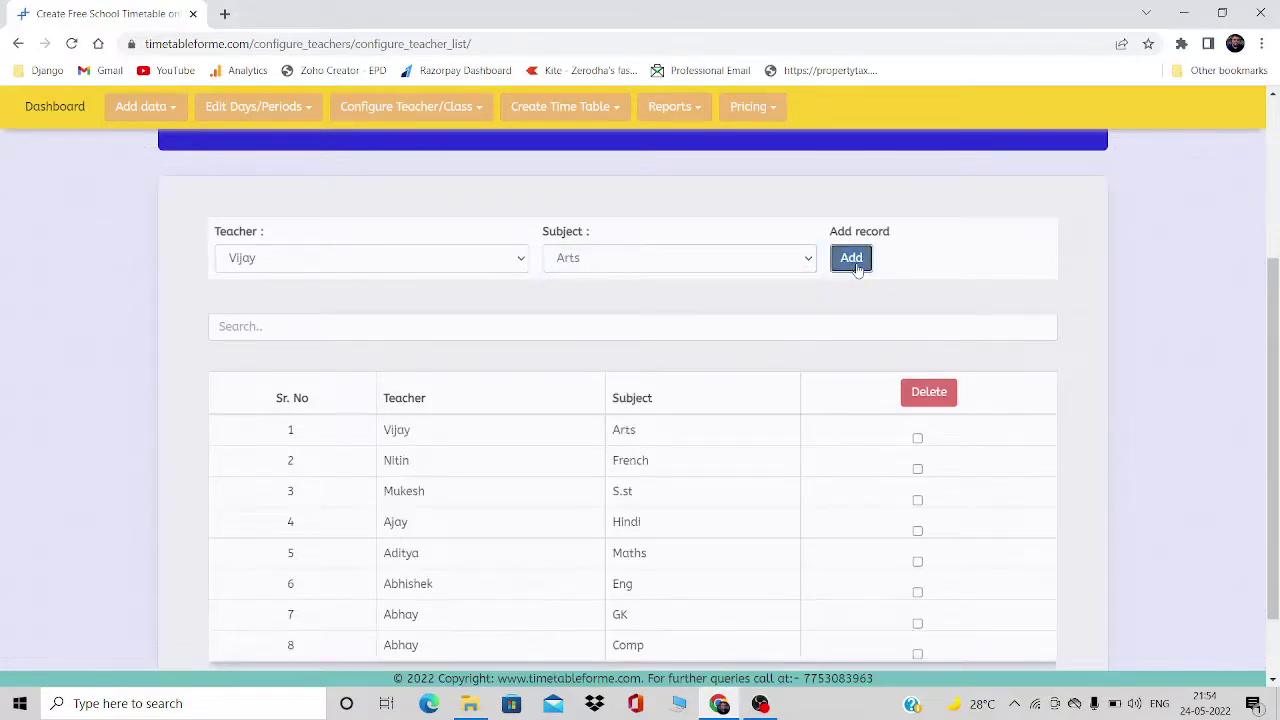
left_click_drag(1274, 390, 1277, 429)
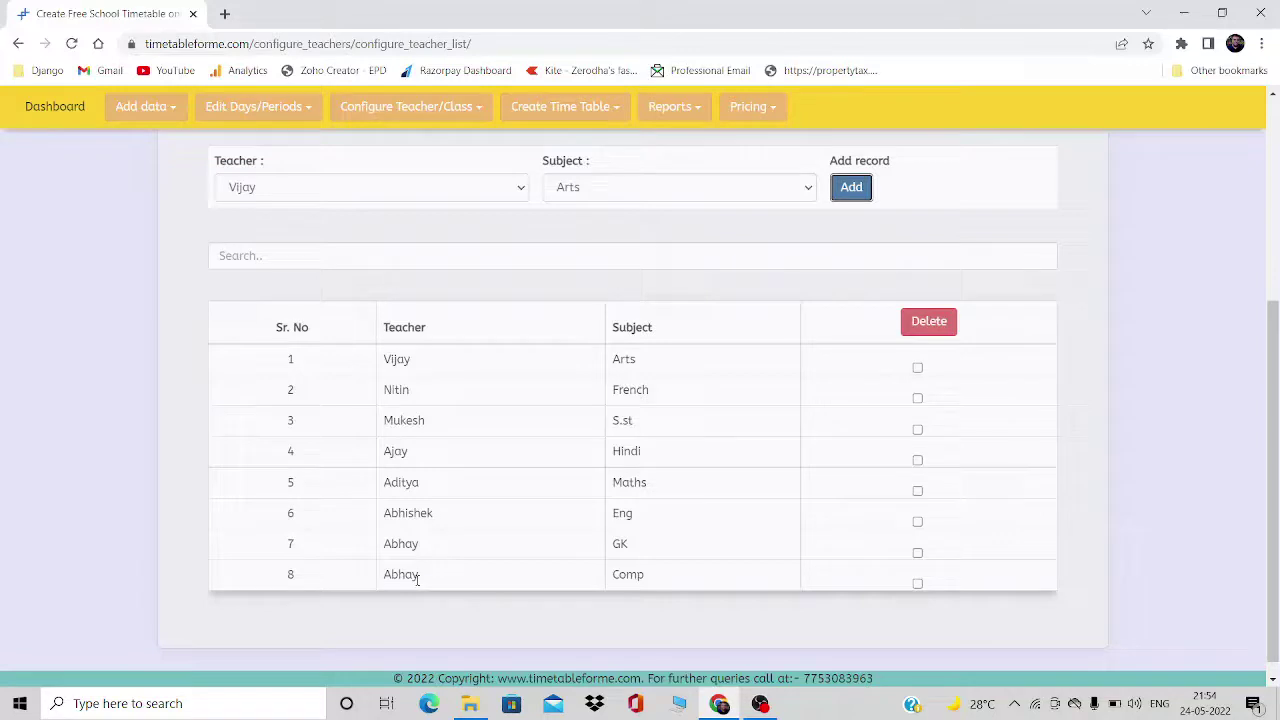
double_click(616, 543)
left_click(614, 574)
left_click_drag(614, 574, 690, 582)
left_click(690, 582)
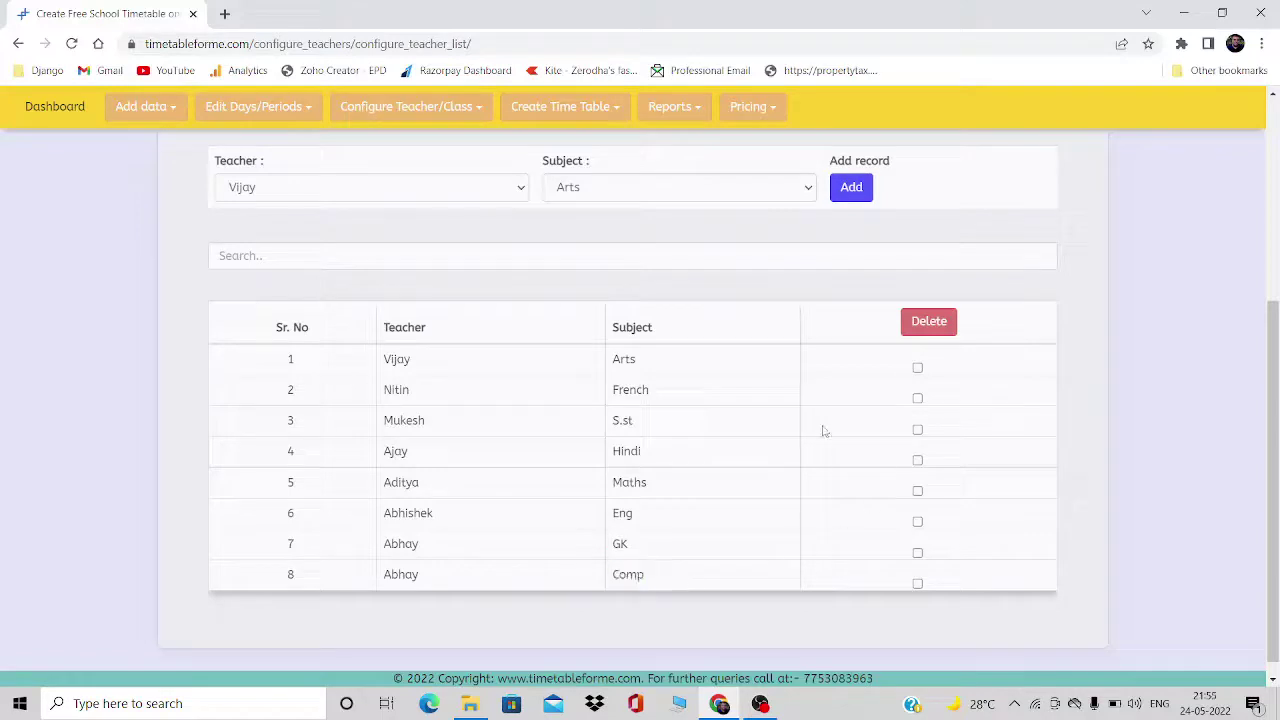